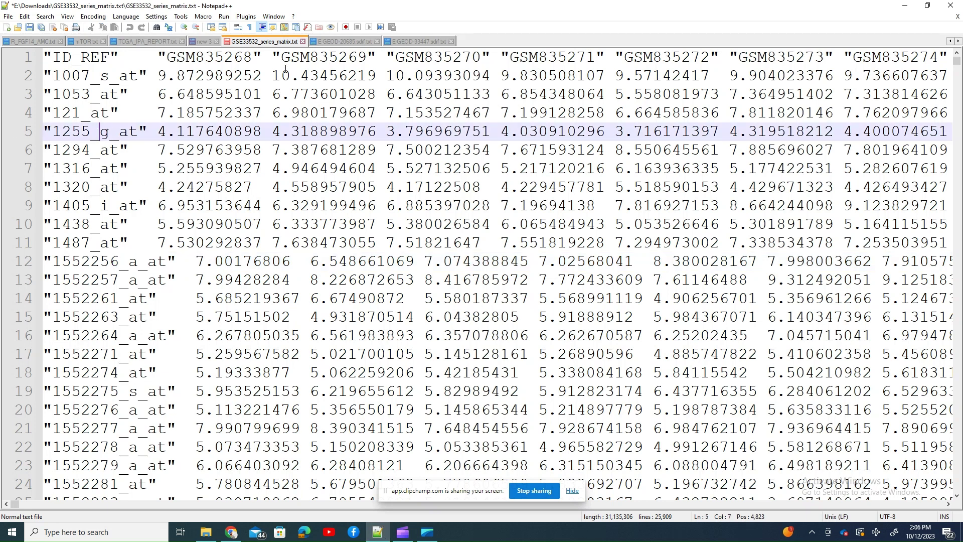
Step: Highlight probe IDs 1007_s_at, 1053_at, 121_at, 1316_at, 1320_at and 1552261_at in the series matrix file
double_click(117, 78)
double_click(83, 93)
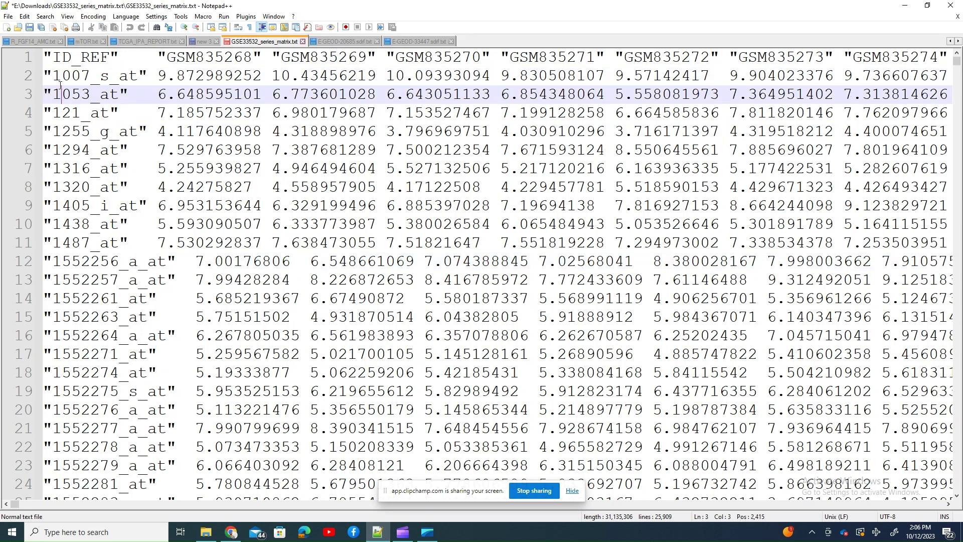
left_click_drag(53, 76, 142, 74)
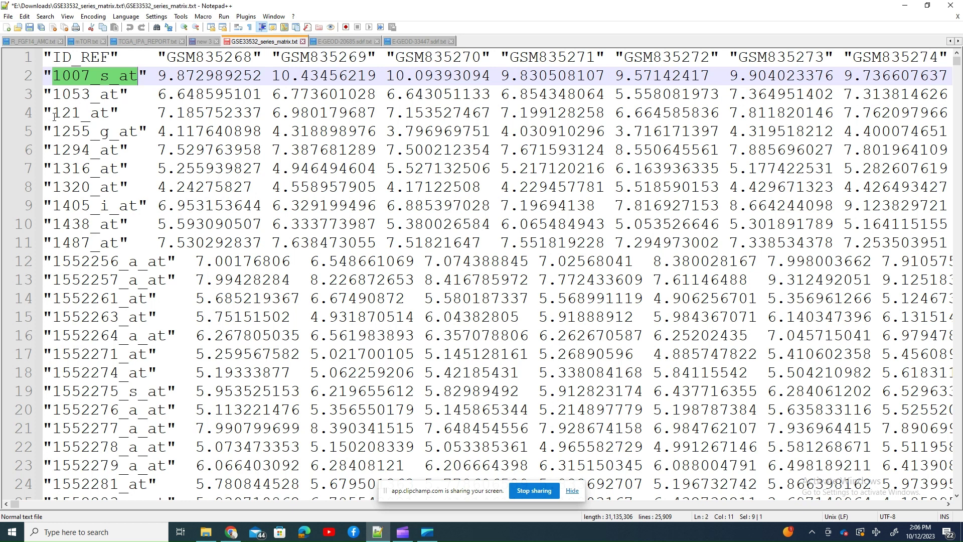
left_click_drag(54, 116, 122, 114)
double_click(71, 168)
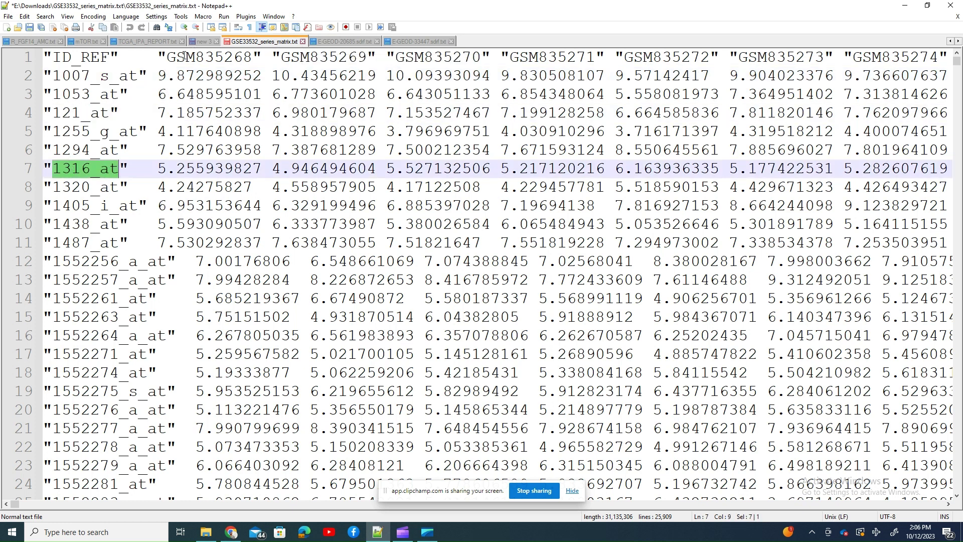
left_click_drag(184, 55, 731, 55)
left_click_drag(52, 75, 132, 76)
left_click_drag(52, 187, 122, 188)
left_click_drag(52, 298, 152, 297)
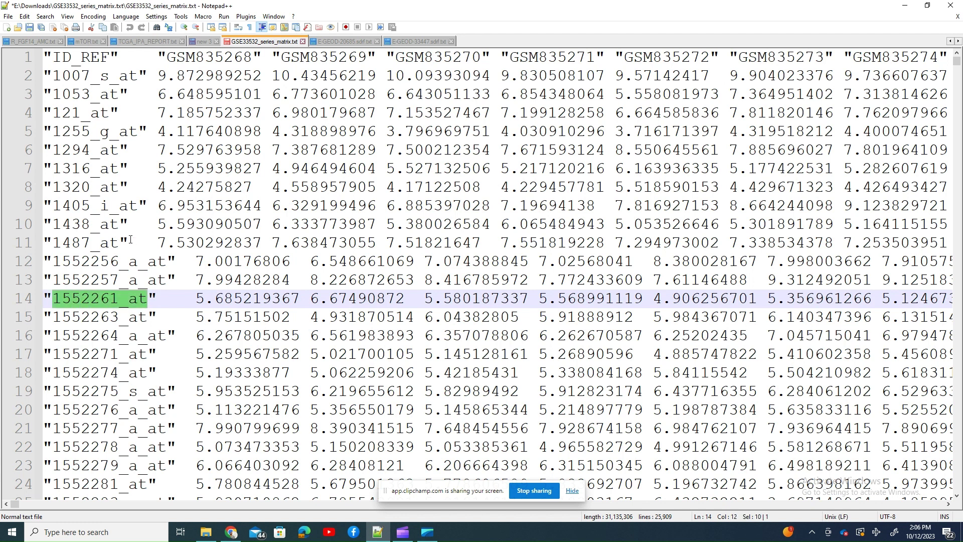
Step: In a new browser tab, search Google for GEO NCBI and open the Gene Expression Omnibus home page
left_click(231, 531)
left_click(612, 8)
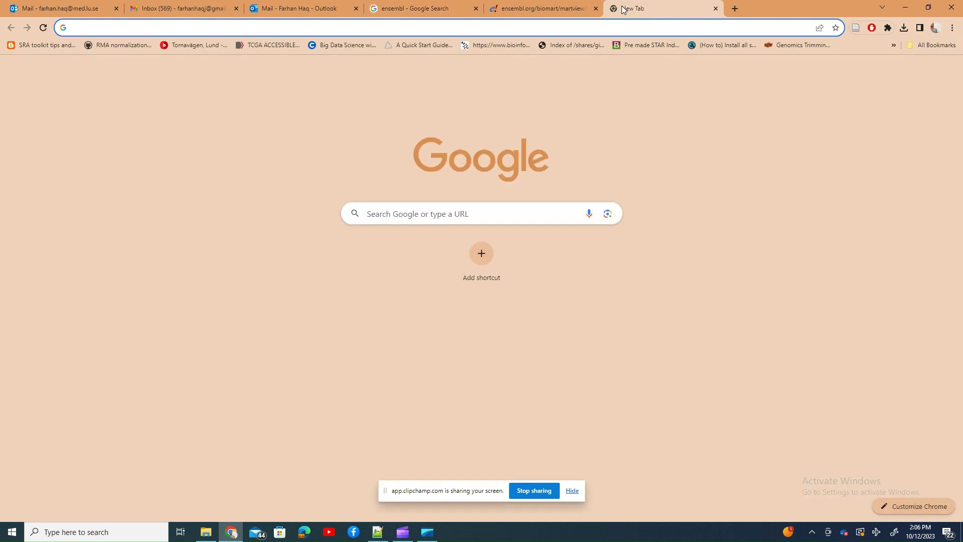
type("GEO NCBI")
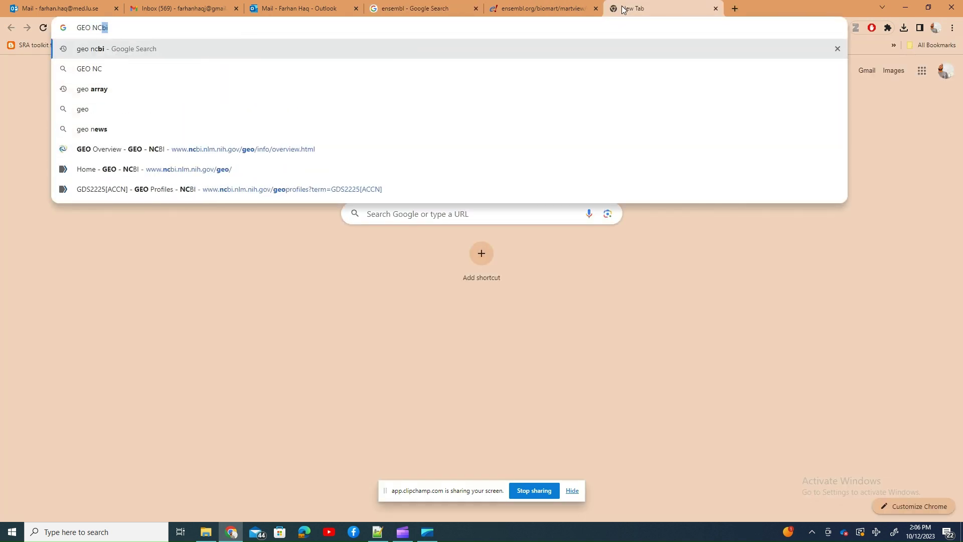
key("Return")
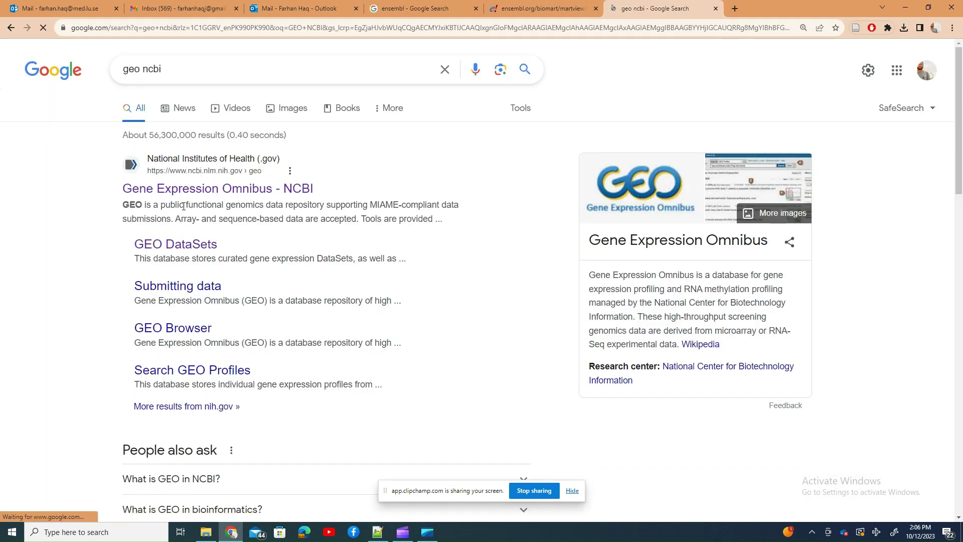
left_click(194, 182)
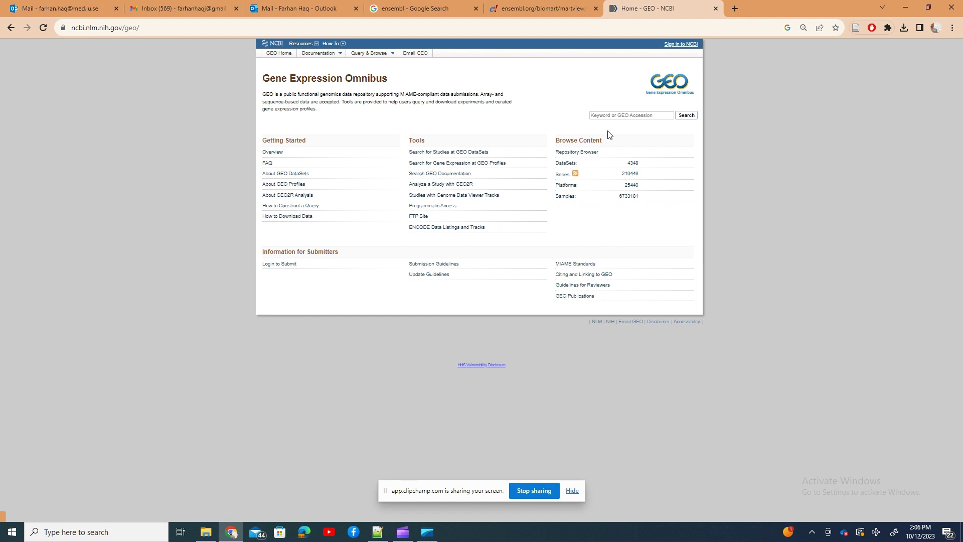
Step: Search GEO for breast cancer and open the DataSets results
left_click(619, 115)
left_click(619, 116)
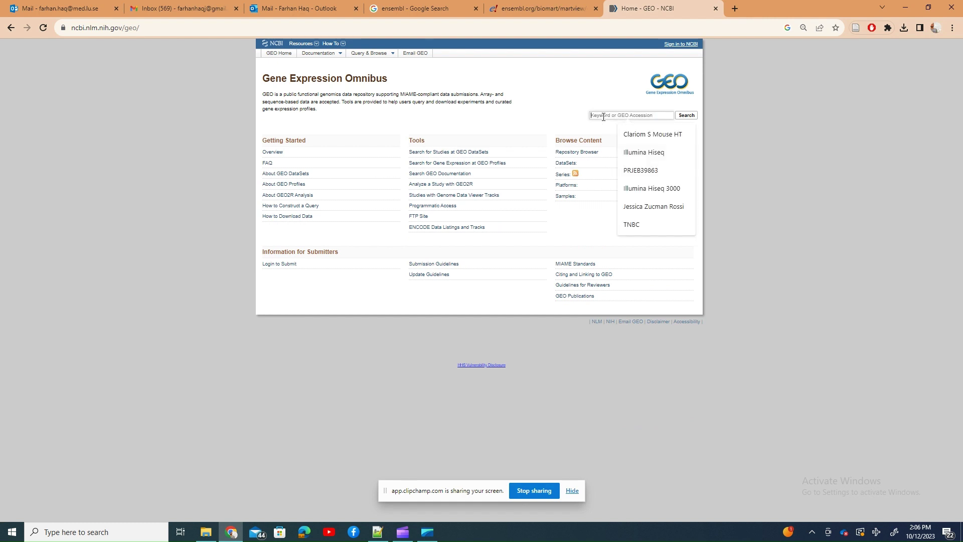
type("brea")
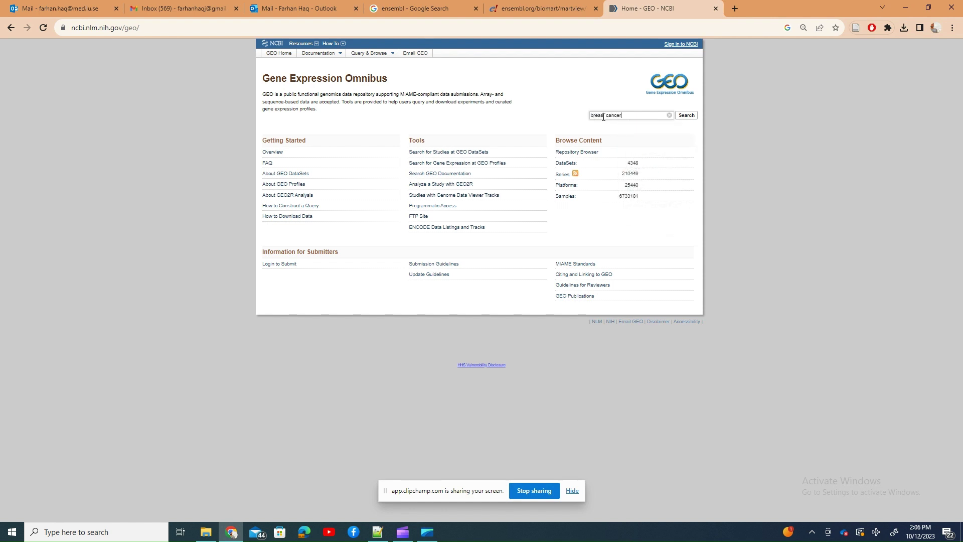
type("st cancer")
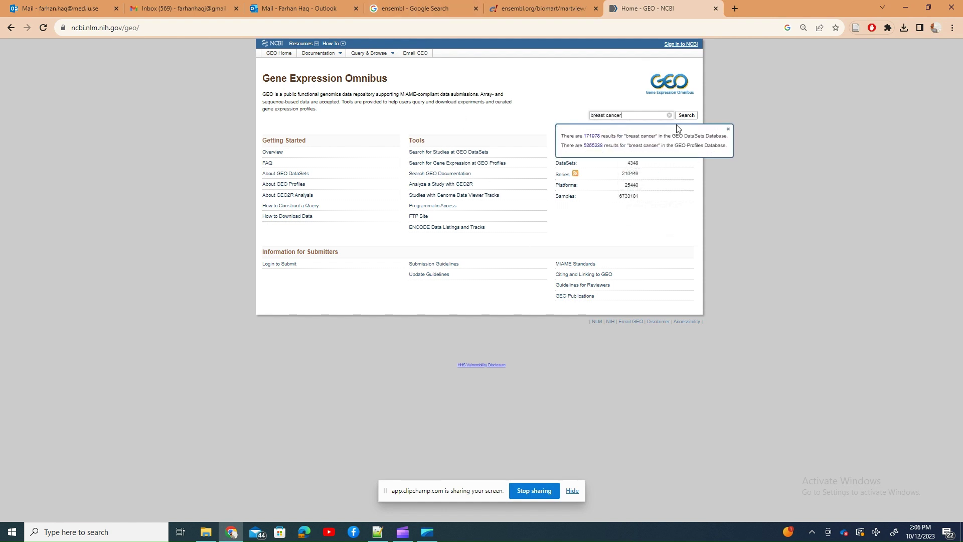
left_click(597, 139)
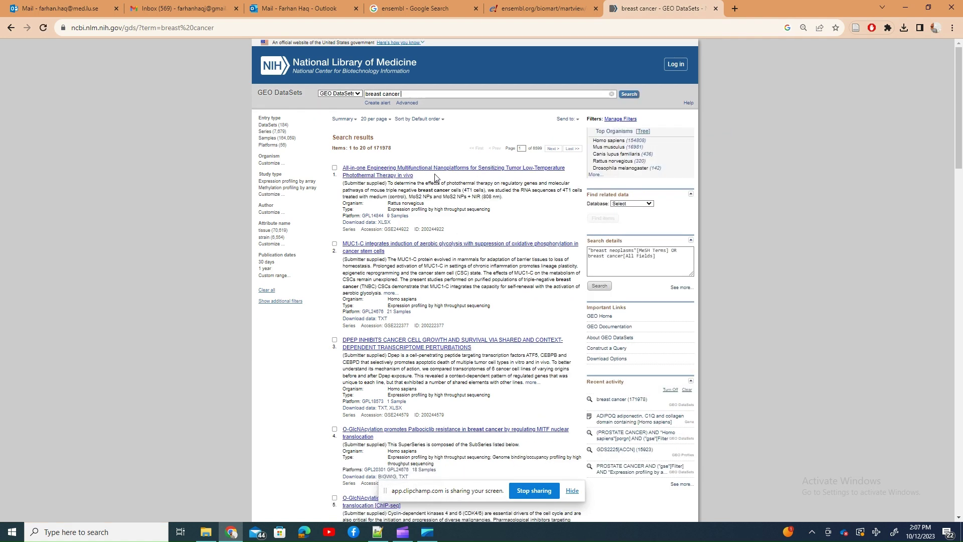
Step: Filter the breast cancer DataSets to Expression profiling by array, leaving 3078 items
scroll(394, 305, "down", 8)
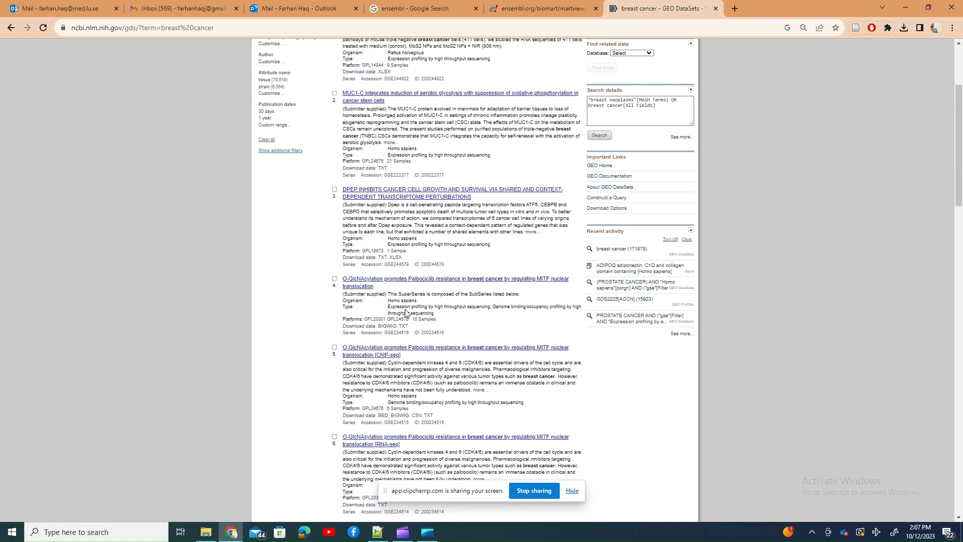
scroll(394, 305, "down", 1)
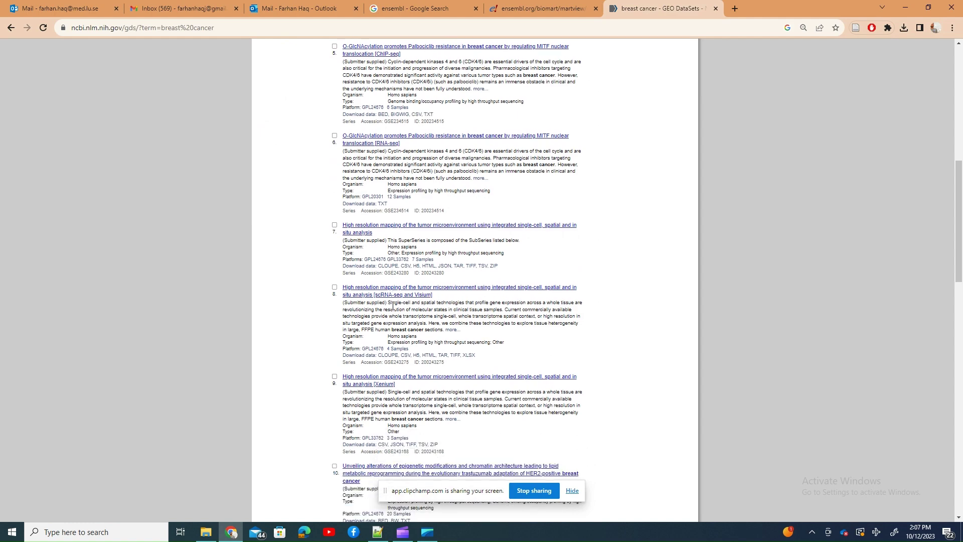
scroll(394, 308, "down", 4)
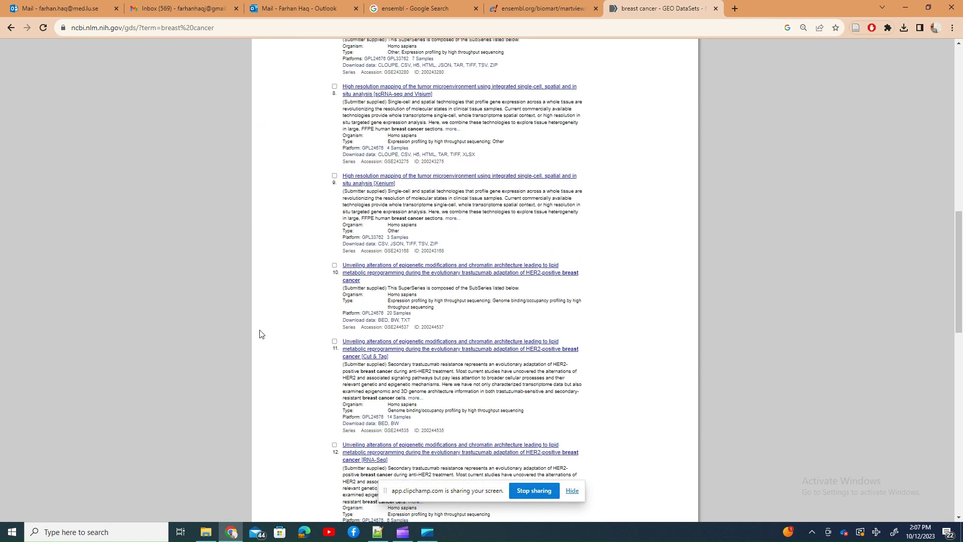
scroll(260, 301, "up", 15)
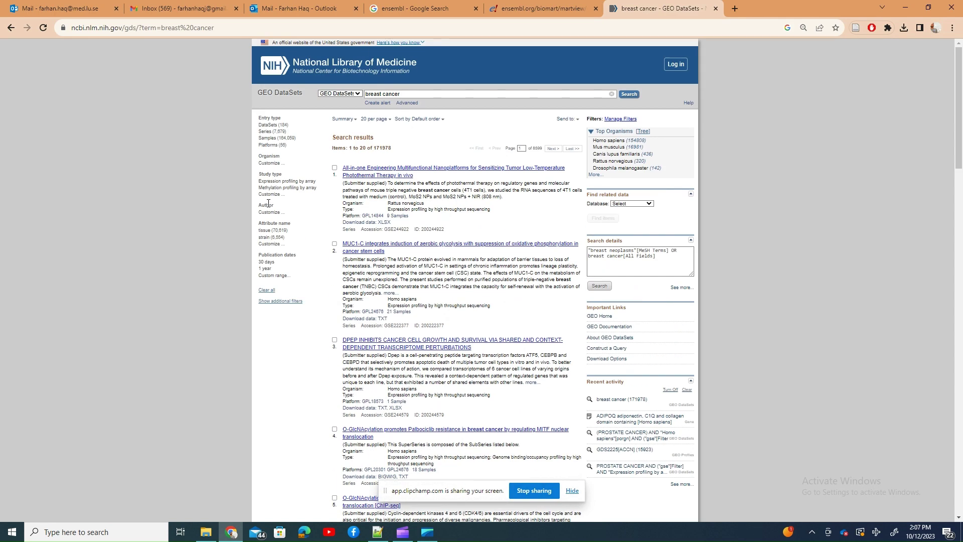
left_click(277, 184)
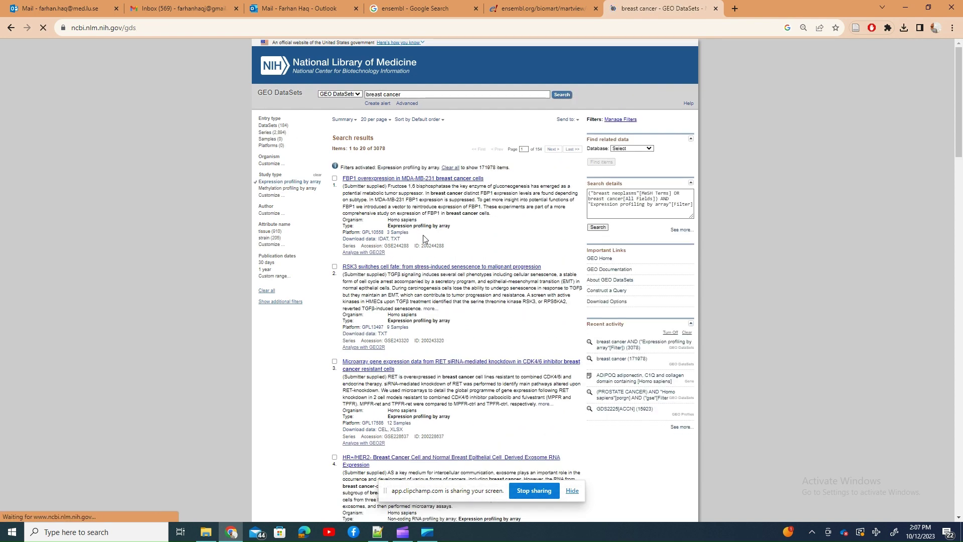
Step: Open series GSE244288 on FBP1 overexpression and look over its details text
left_click(413, 179)
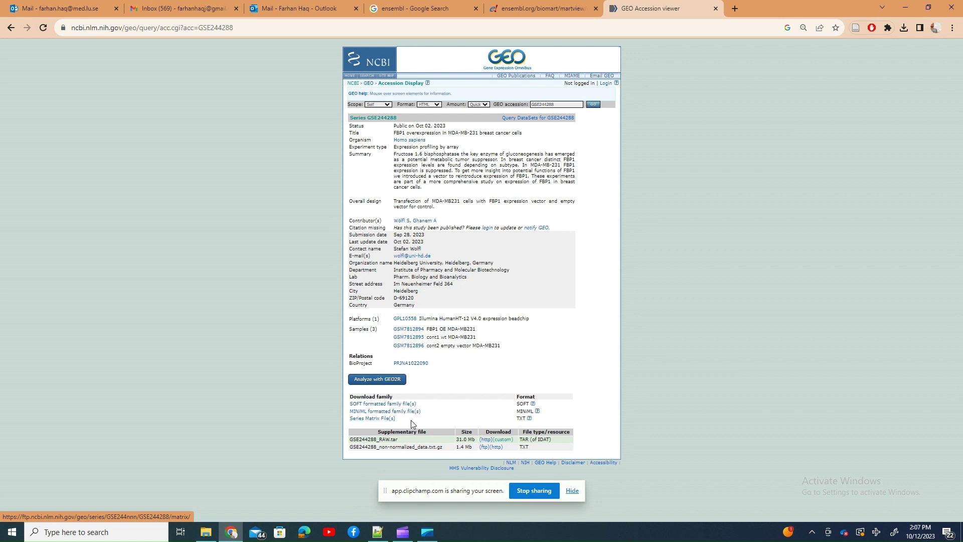
left_click_drag(410, 419, 345, 423)
left_click(418, 421)
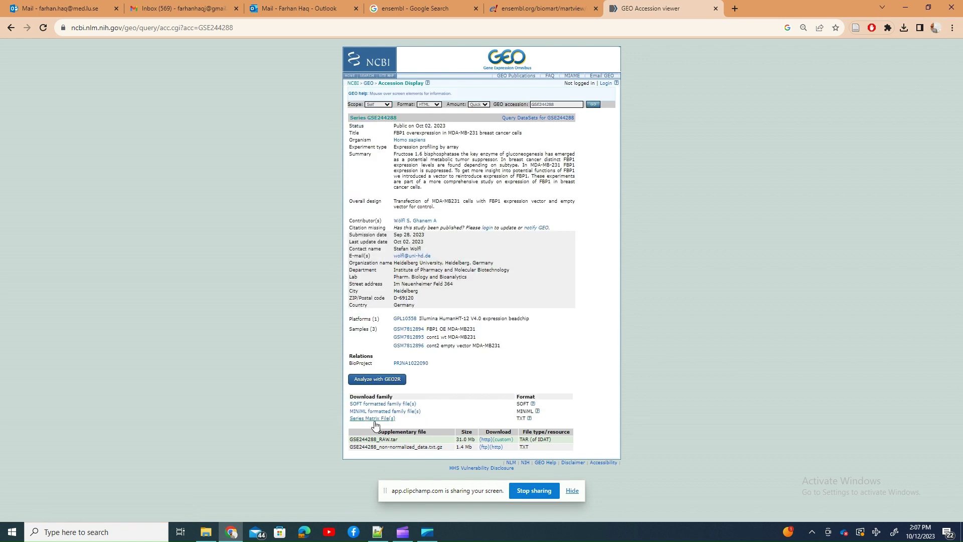
Step: Check probe ID 1316_at in the series matrix file, then return to the GEO record
left_click(377, 532)
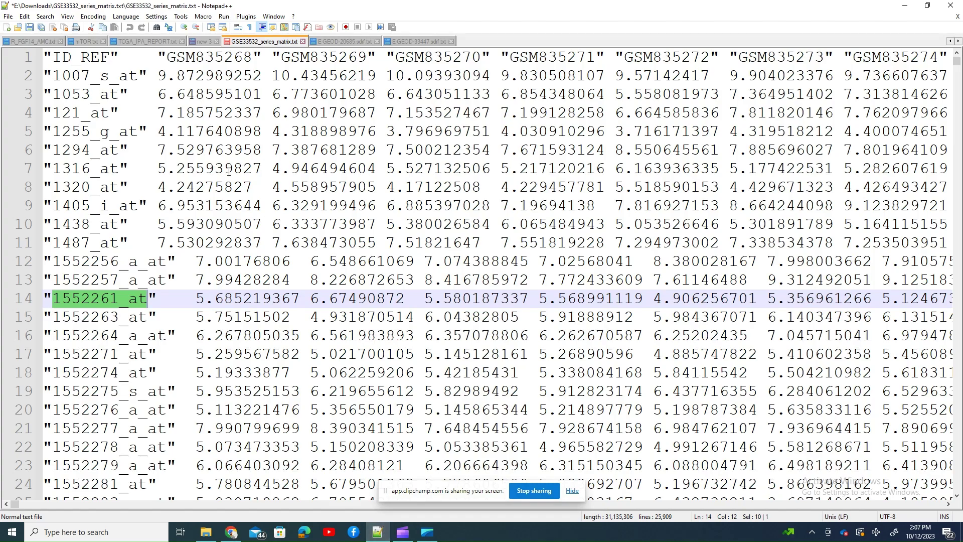
double_click(66, 170)
mouse_move(231, 532)
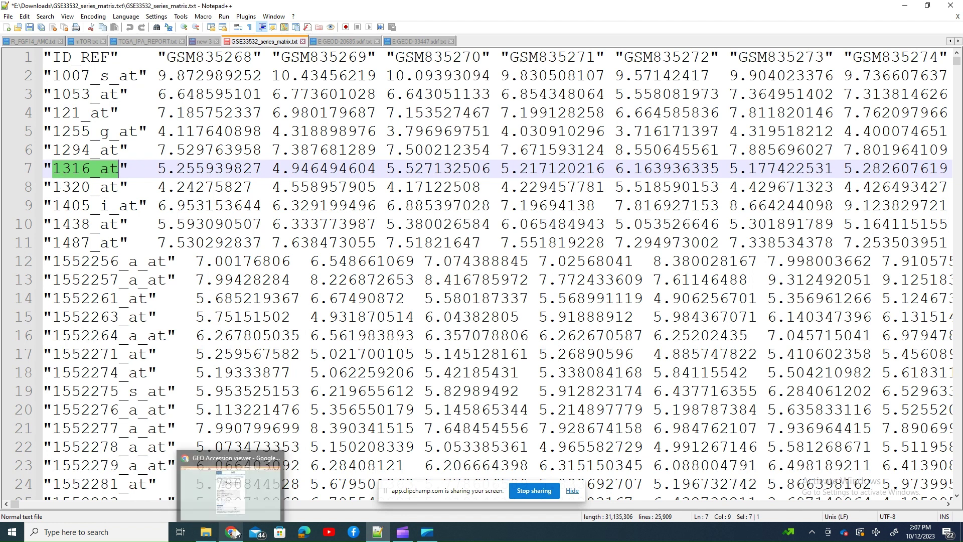
left_click(232, 481)
Step: Go from the Ensembl search results to the Ensembl home page and open BioMart
left_click(531, 8)
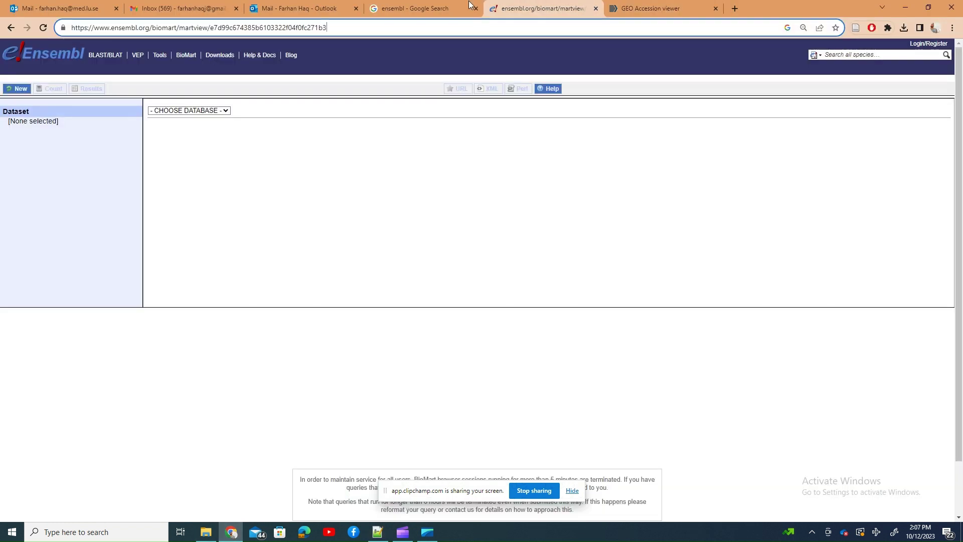
left_click(651, 8)
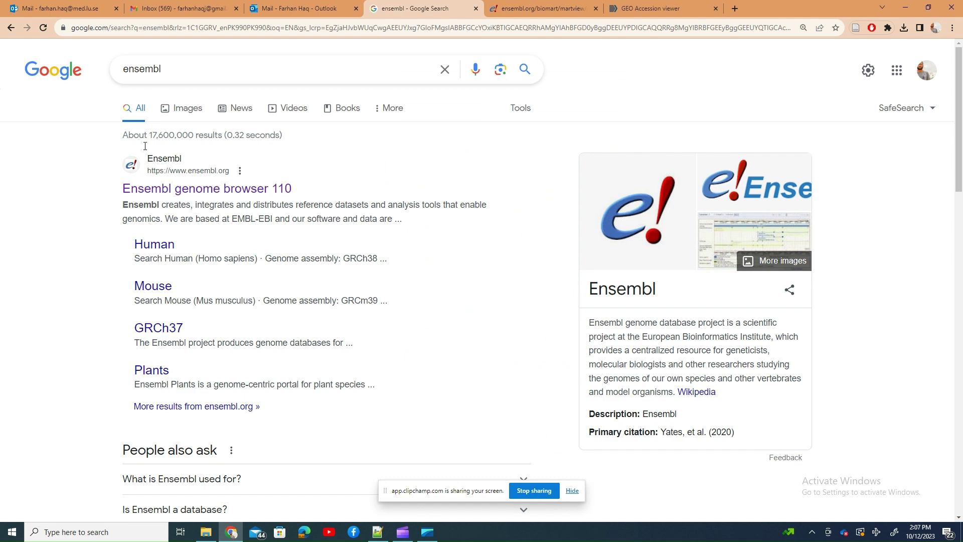
left_click(421, 8)
left_click(150, 187)
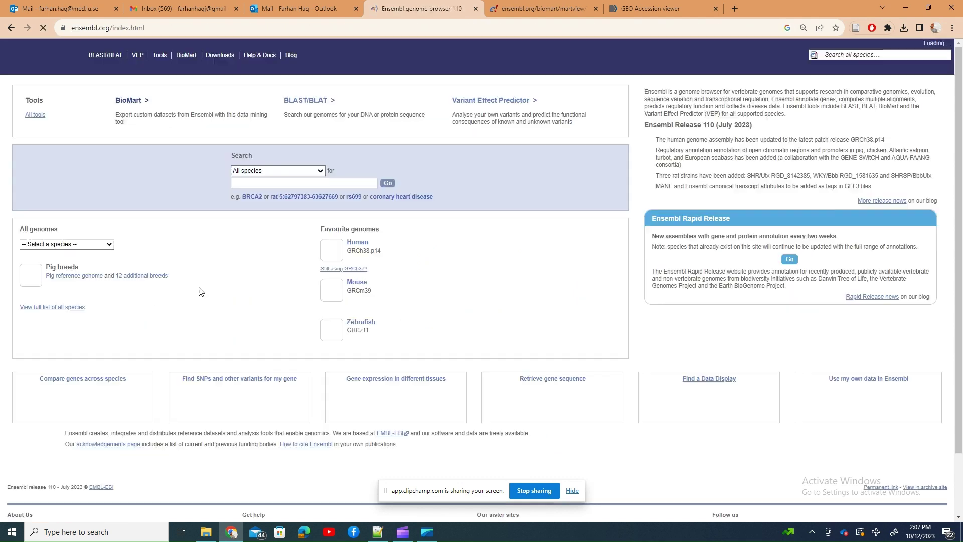
left_click(122, 102)
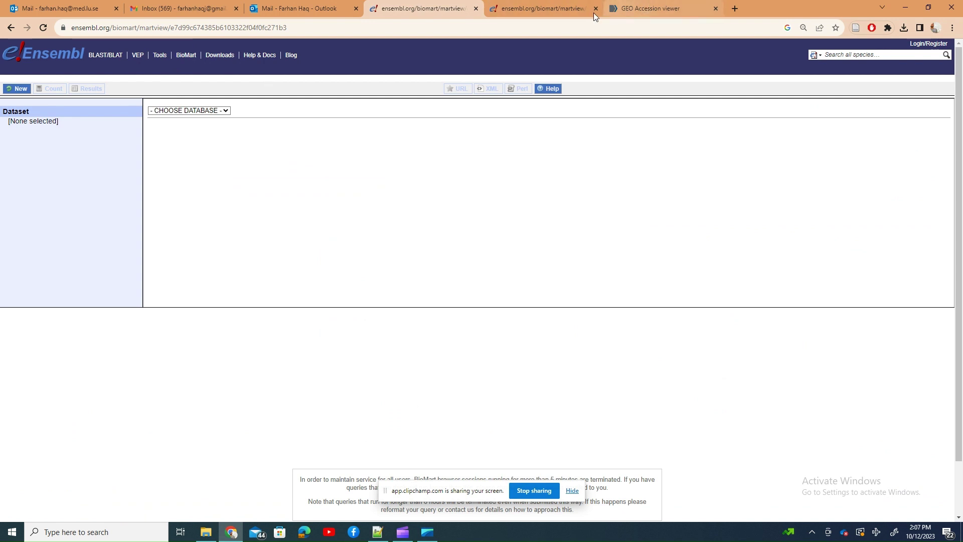
Step: Choose the Ensembl Genes 110 database and the Human genes (GRCh38.p14) dataset
left_click(194, 111)
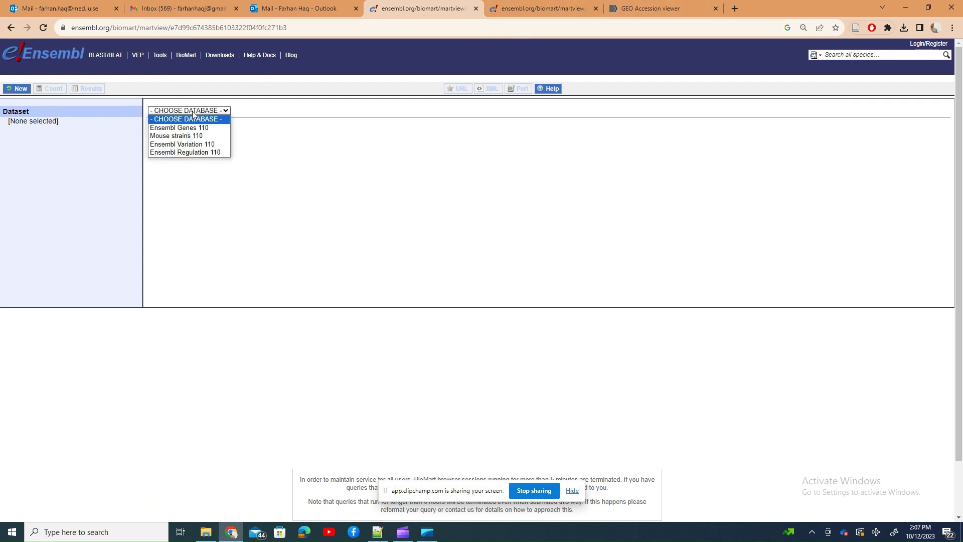
left_click(194, 115)
left_click(173, 110)
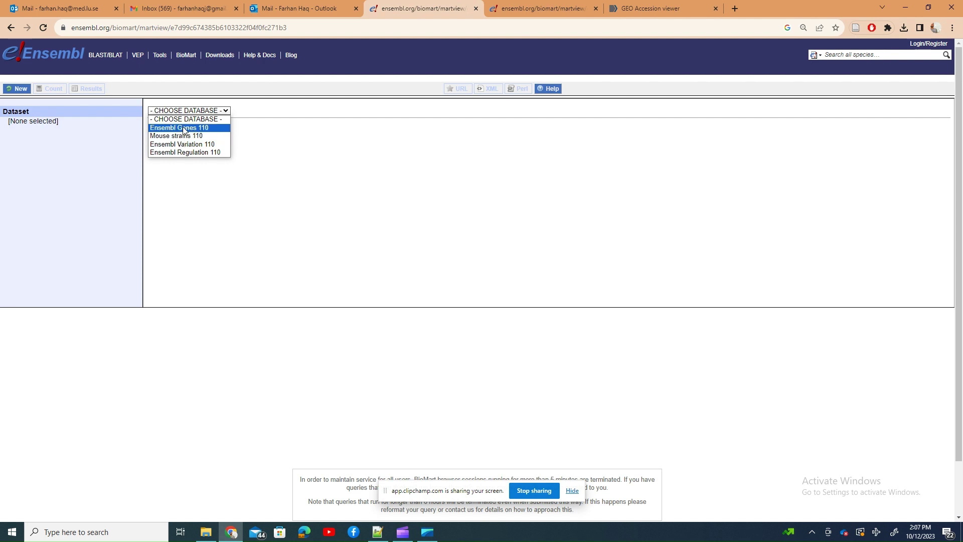
left_click(184, 129)
left_click(184, 125)
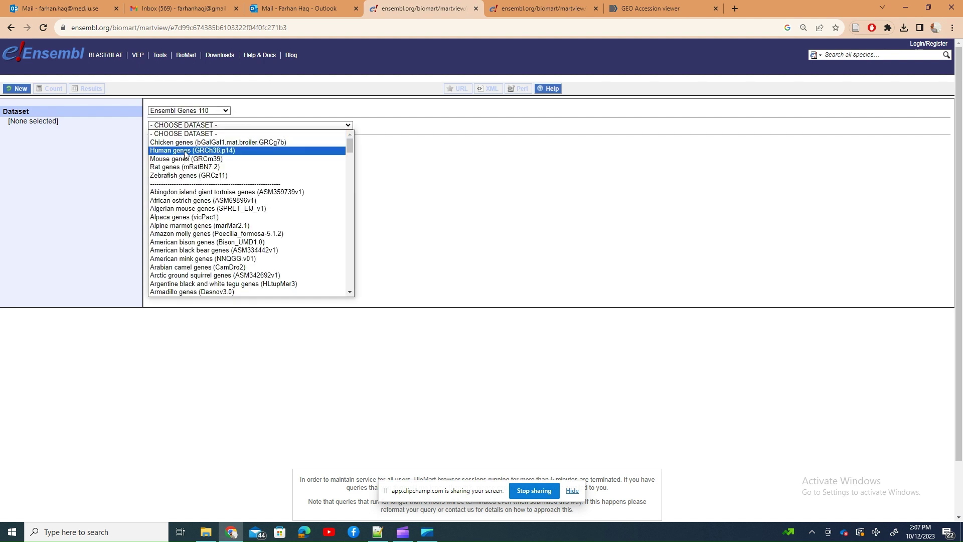
left_click(185, 151)
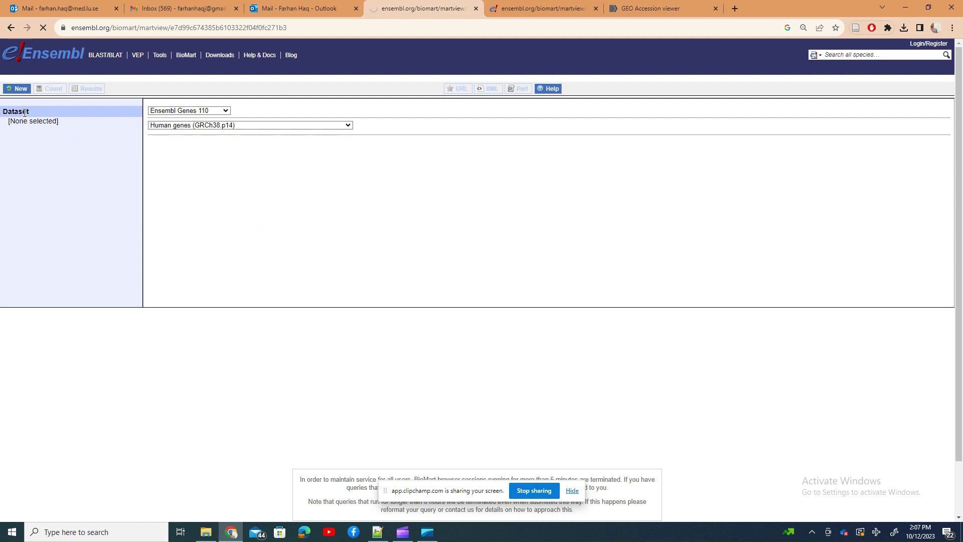
left_click(273, 126)
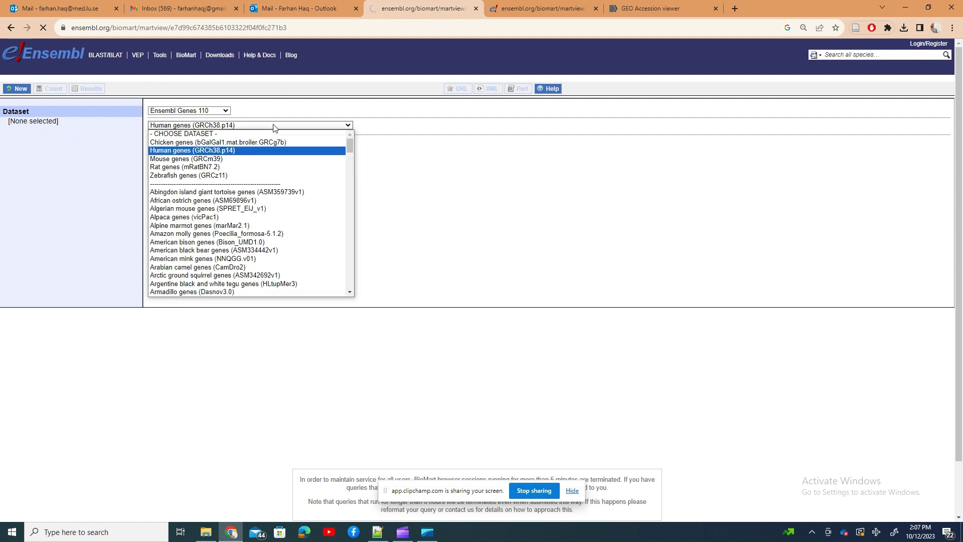
left_click(247, 150)
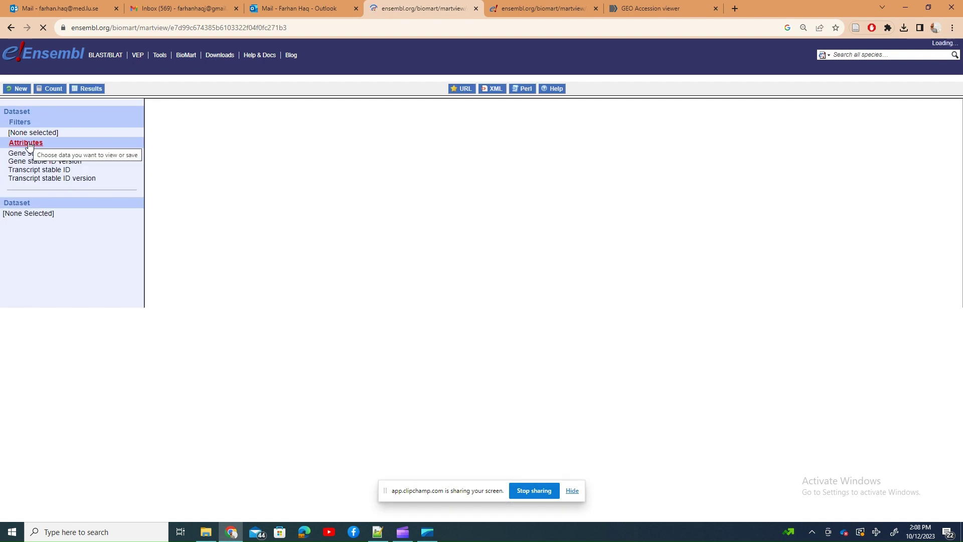
Step: Open Filters, expand the GENE section and browse the external reference ID types
left_click(22, 123)
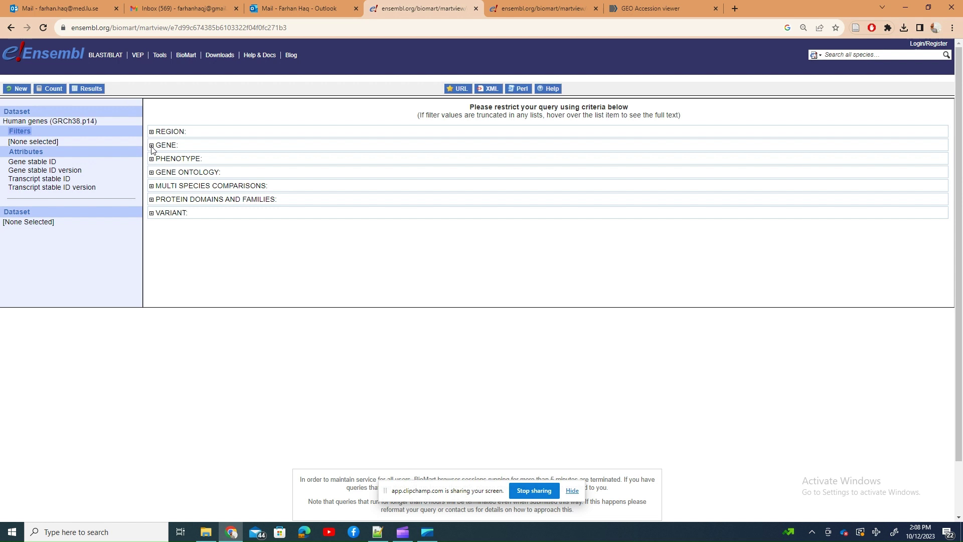
left_click(151, 145)
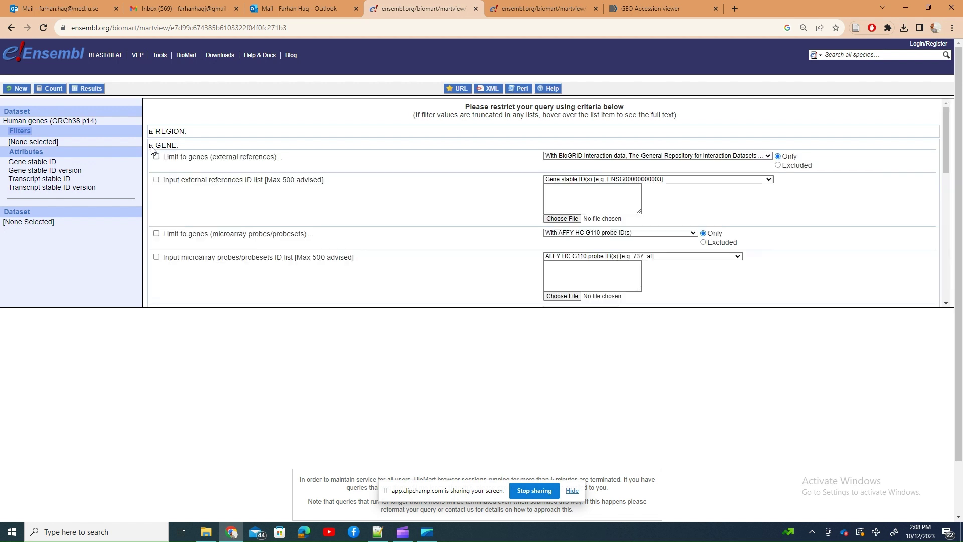
left_click(589, 179)
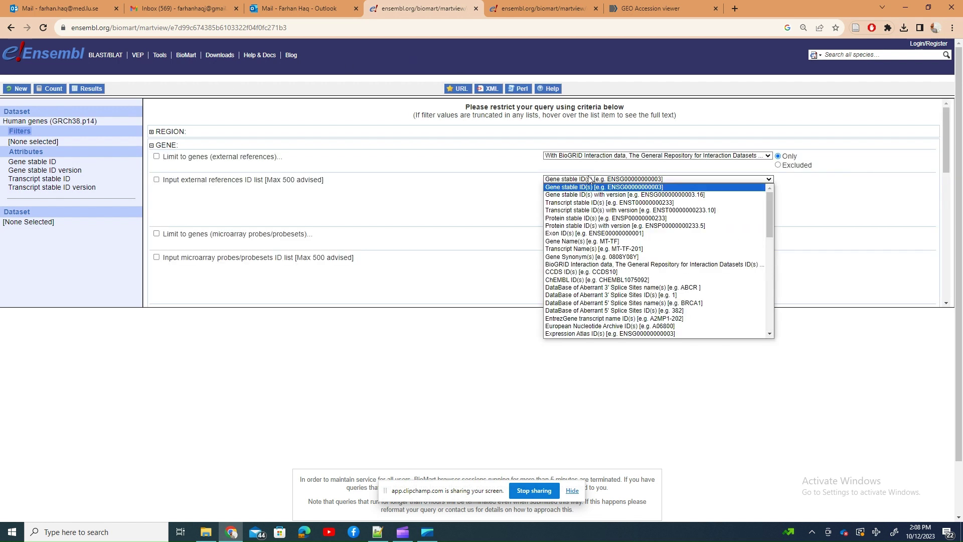
scroll(611, 236, "down", 10)
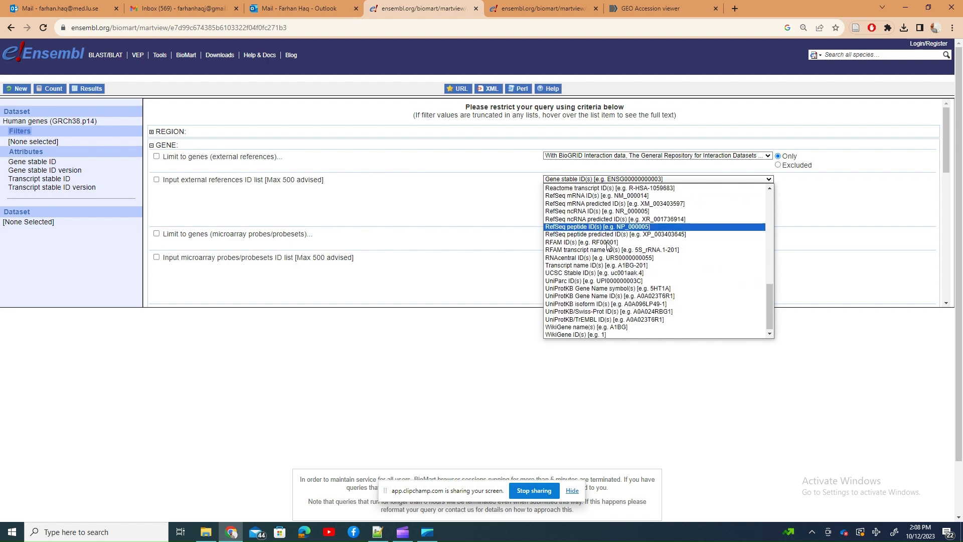
scroll(611, 246, "up", 5)
scroll(611, 245, "up", 5)
scroll(611, 246, "down", 5)
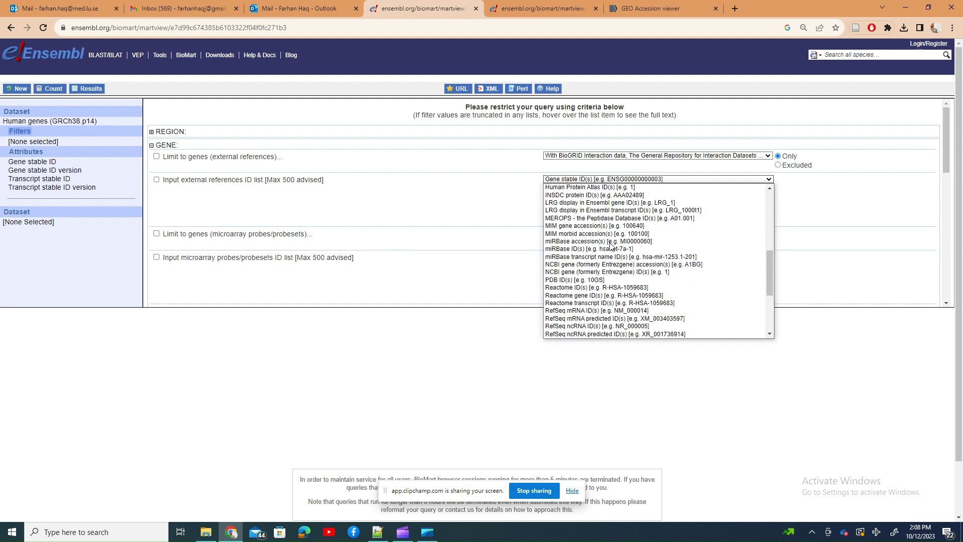
scroll(602, 240, "up", 3)
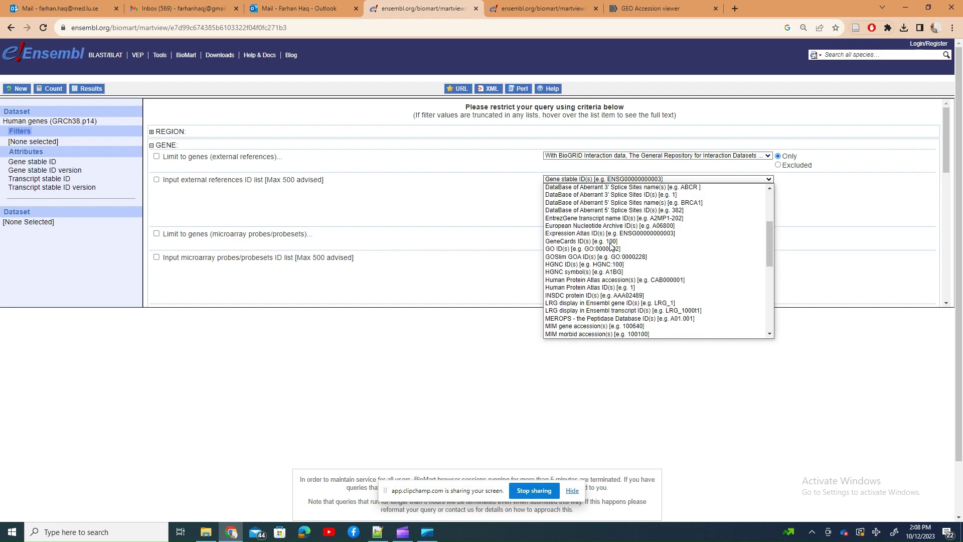
Step: Set the ID list type to HGNC symbol(s) and enter TP53
left_click(602, 272)
left_click(579, 198)
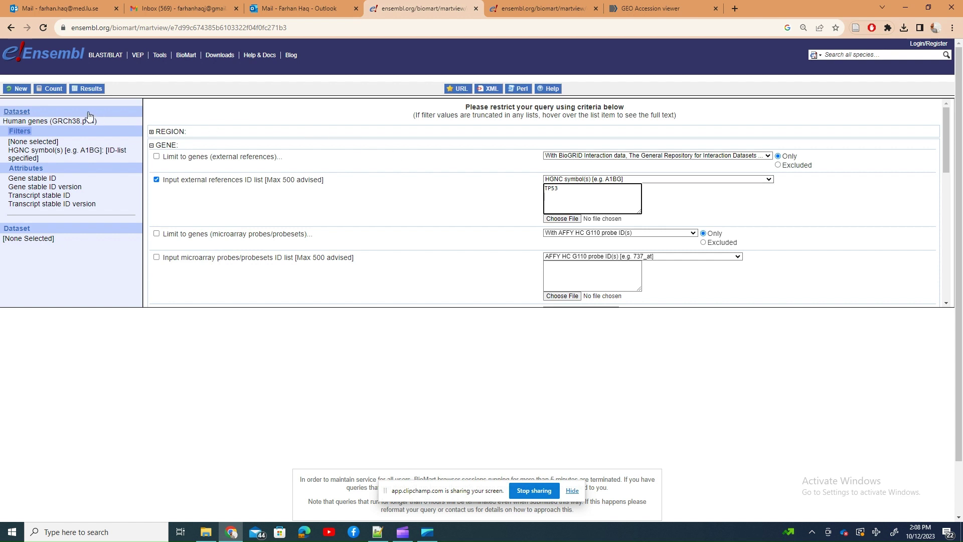
key("ctrl+plus")
key("ctrl+plus")
key("ctrl+plus")
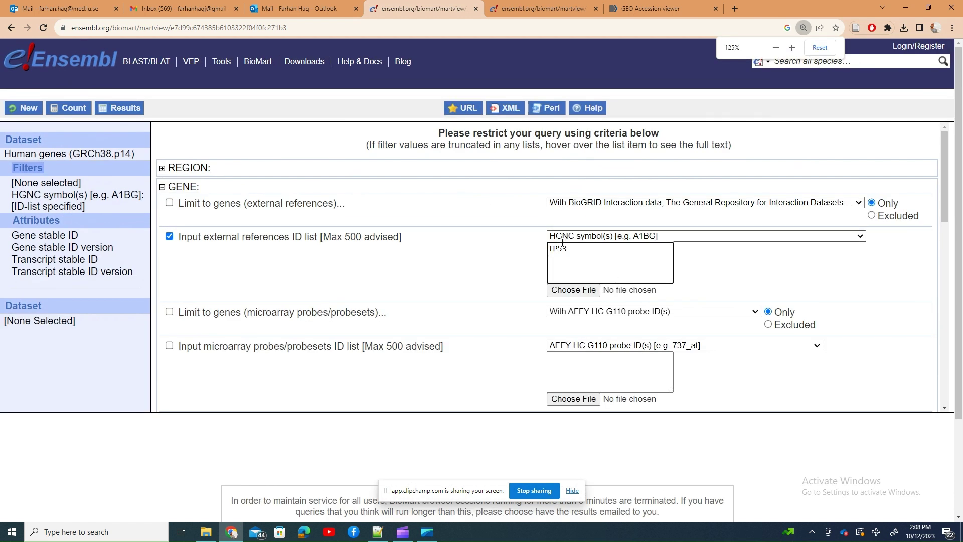
left_click_drag(571, 250, 534, 249)
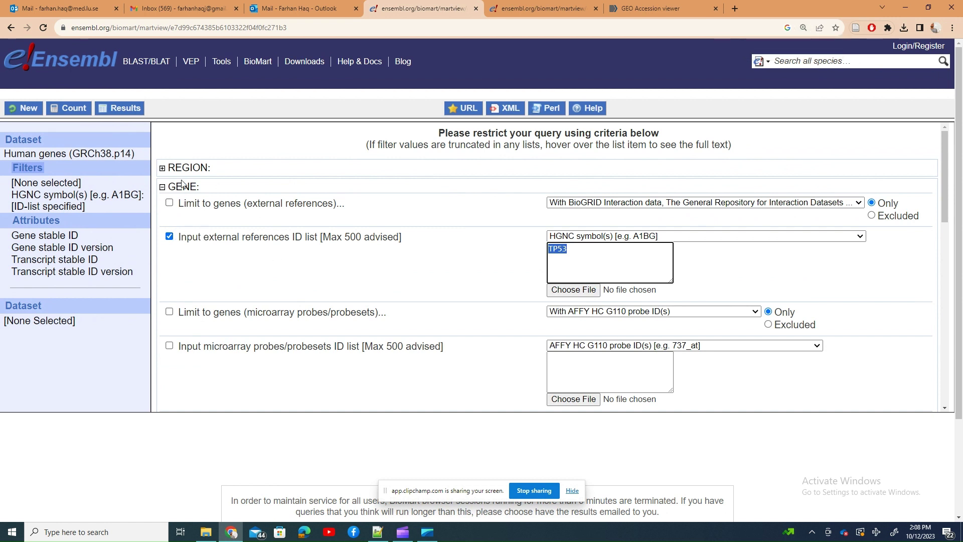
Step: Apply the TP53 filter, then show Attributes with EXTERNAL expanded to the microarray probe options
left_click(52, 221)
left_click(43, 209)
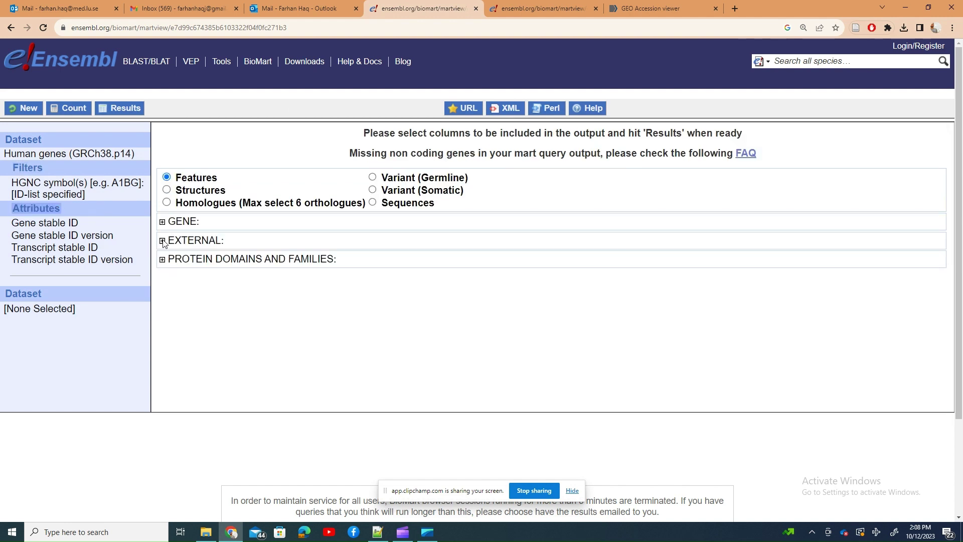
left_click(163, 241)
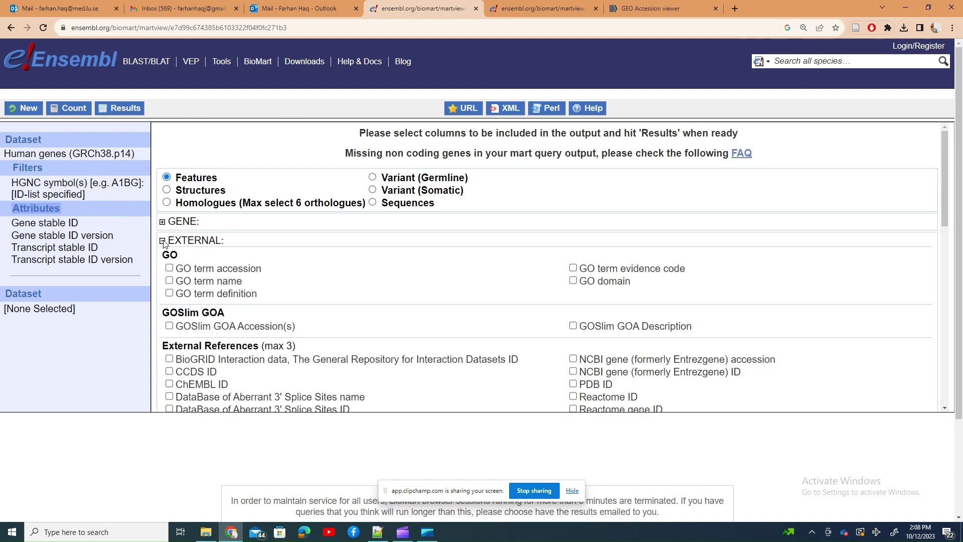
scroll(252, 268, "down", 12)
scroll(252, 267, "up", 2)
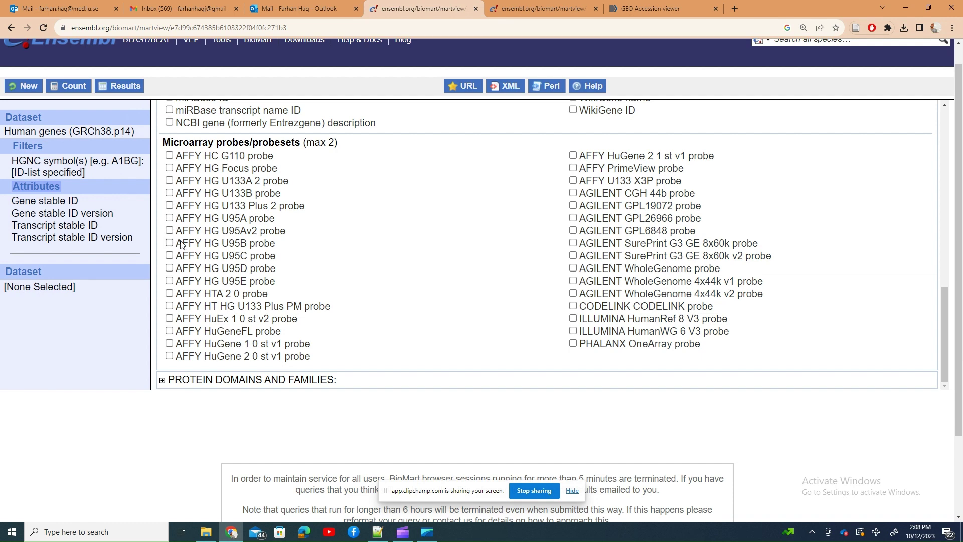
Step: Open the RSK3 series GSE243320 and check its Agilent 4x44K v2 platform name
left_click(639, 4)
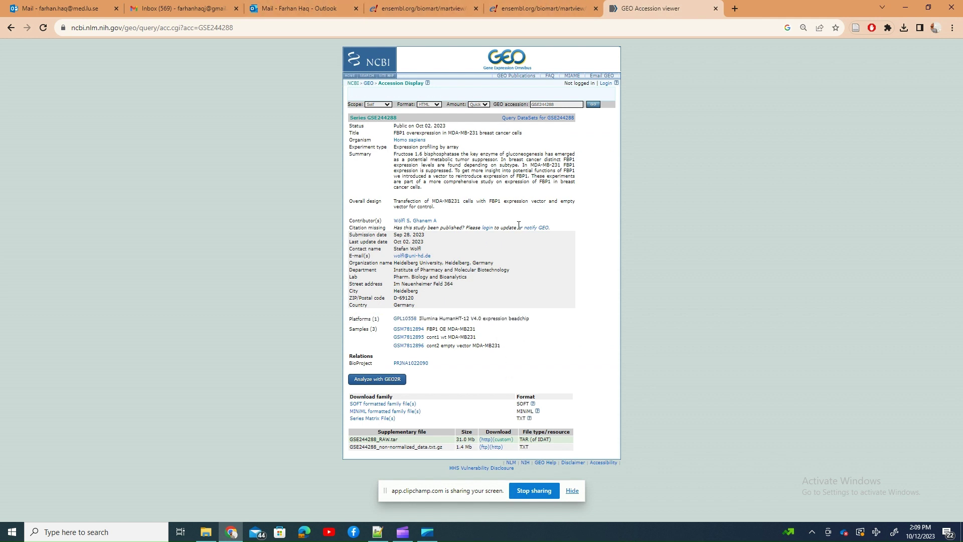
left_click(10, 29)
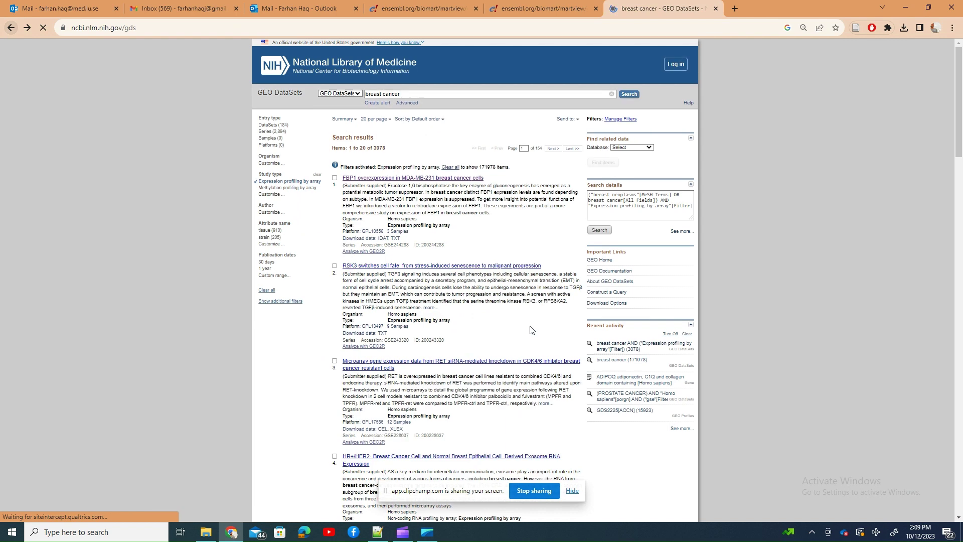
left_click(419, 271)
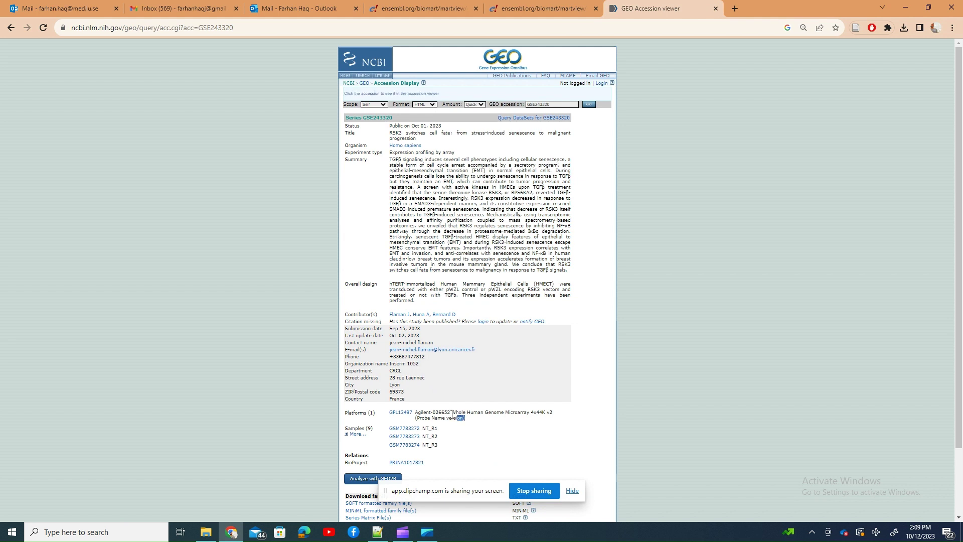
left_click_drag(465, 418, 413, 411)
left_click(448, 425)
Step: Return to the BioMart attributes page and enlarge it to read the probe names
left_click(541, 8)
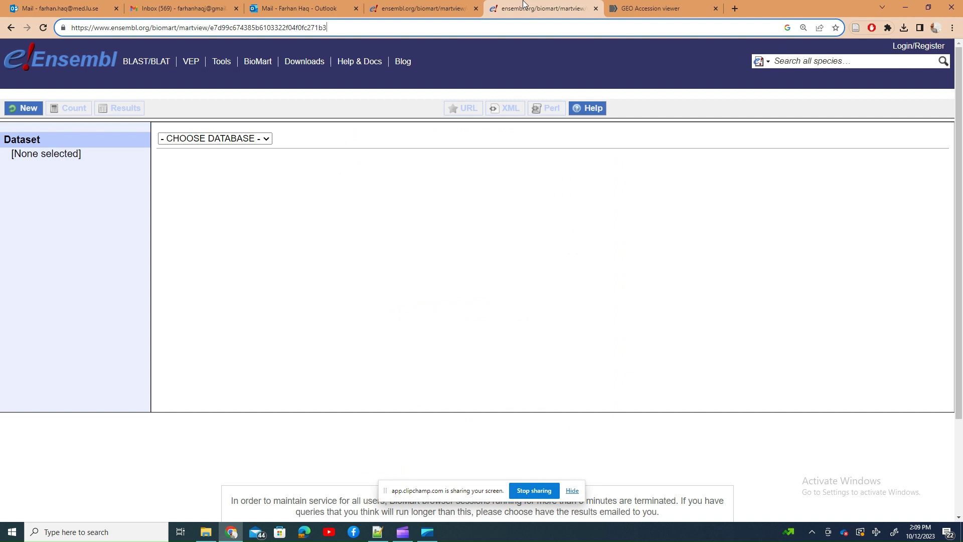
left_click(421, 5)
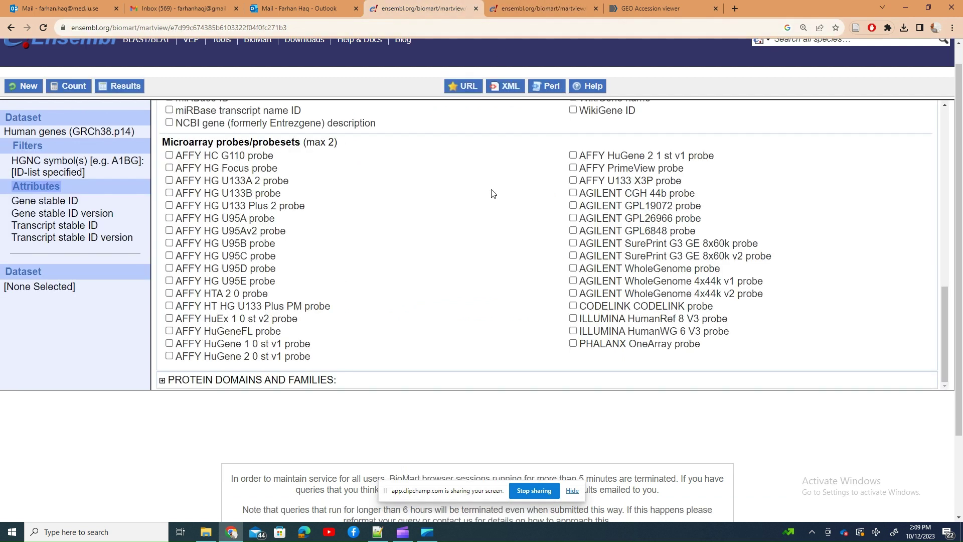
scroll(576, 285, "up", 1)
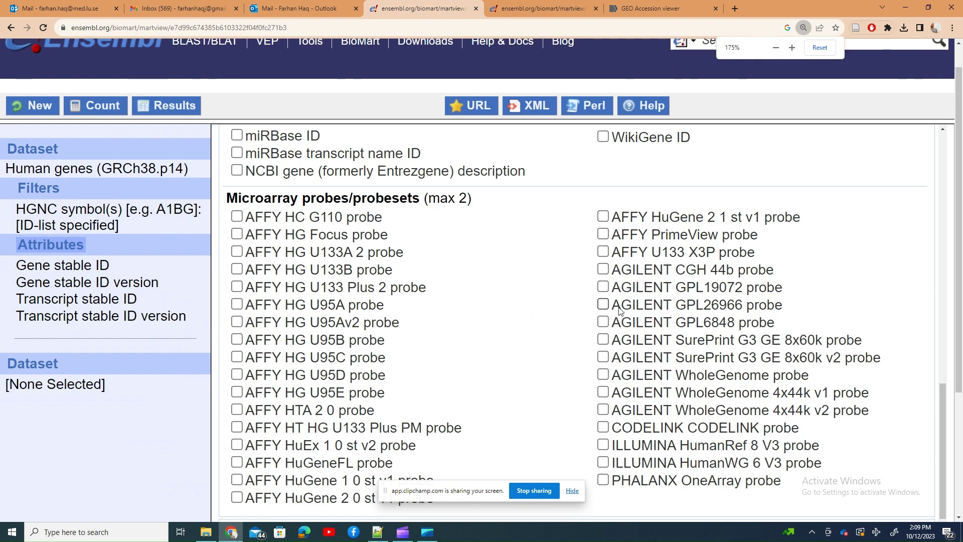
key("ctrl+plus")
key("ctrl+plus")
key("ctrl+plus")
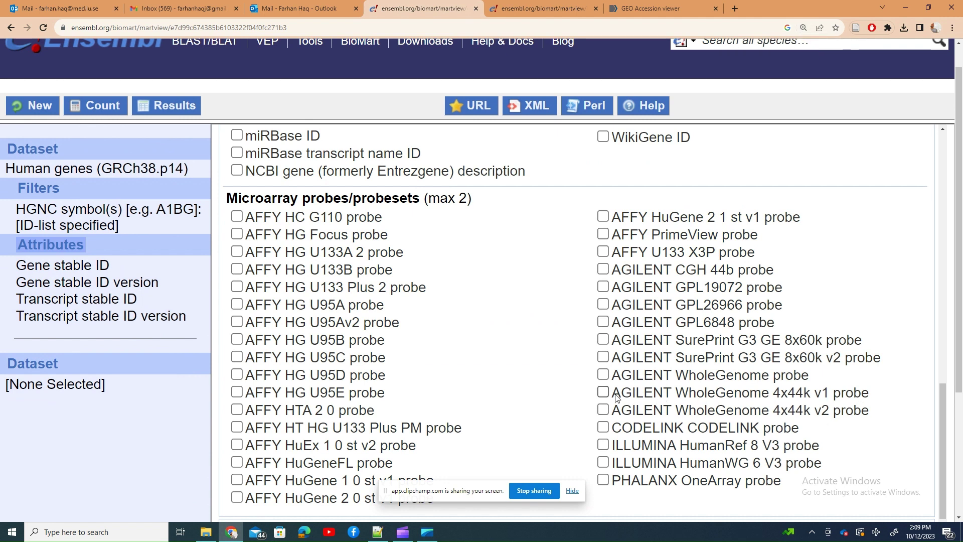
Step: Confirm the GEO platform reads Microarray 4x44K v2, then return to the BioMart attributes
left_click(640, 6)
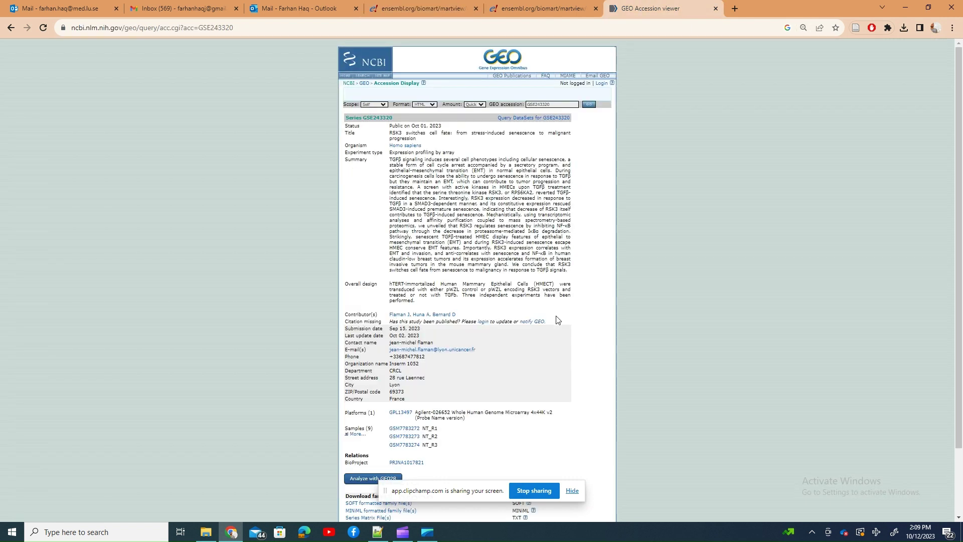
double_click(547, 412)
key("ctrl+0")
scroll(580, 431, "down", 5)
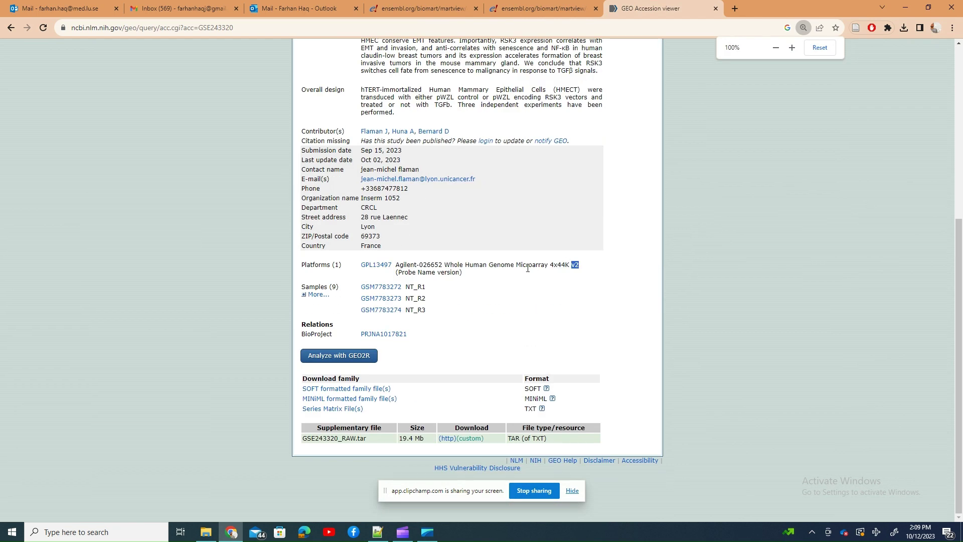
left_click_drag(514, 265, 580, 265)
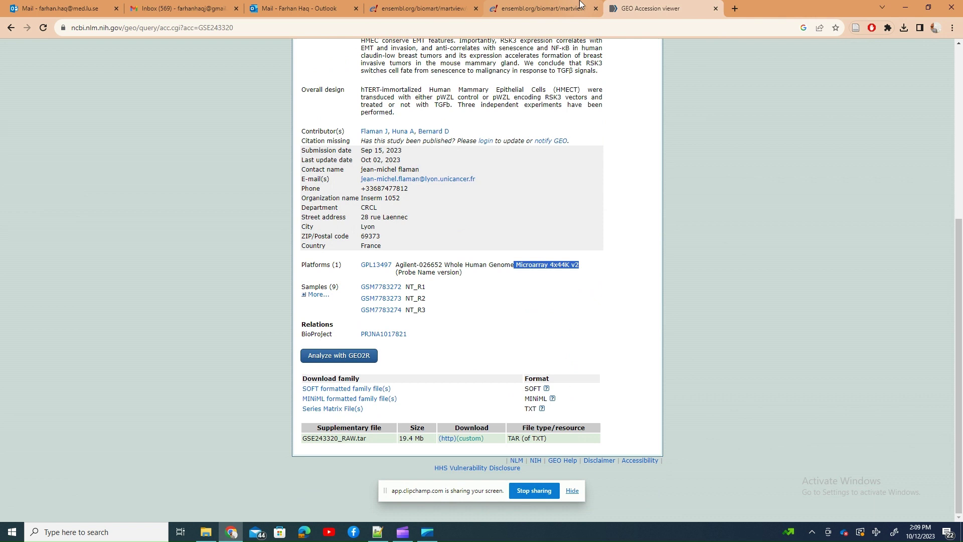
left_click(542, 8)
left_click(422, 8)
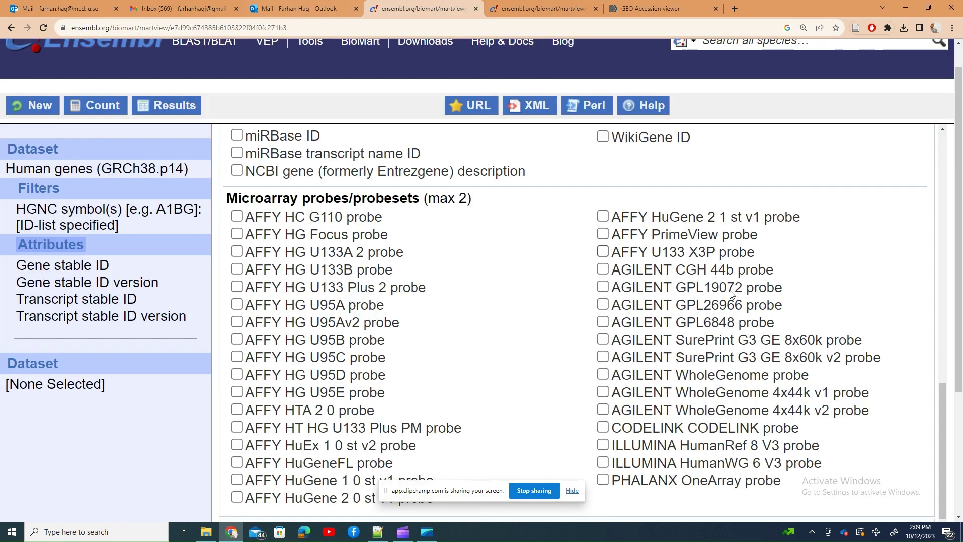
Step: Output only AGILENT WholeGenome 4x44k v2 probe and Gene stable ID, then preview the results
left_click(602, 410)
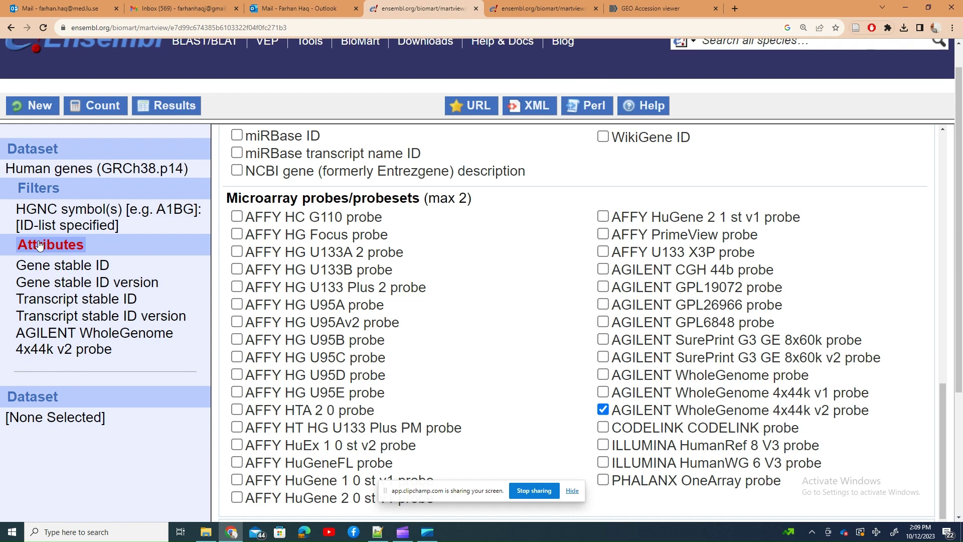
scroll(396, 229, "up", 10)
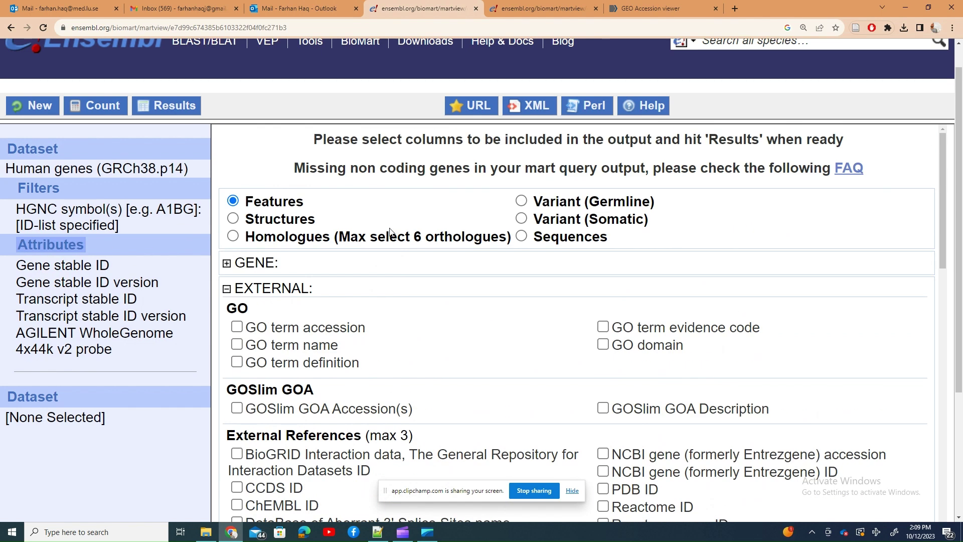
left_click(227, 263)
left_click(237, 301)
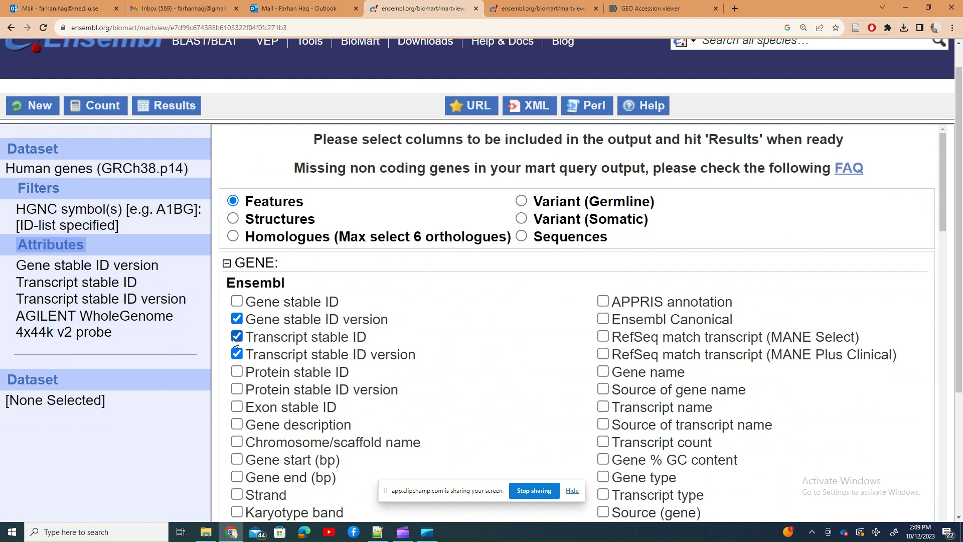
left_click(236, 337)
left_click(236, 354)
left_click(237, 319)
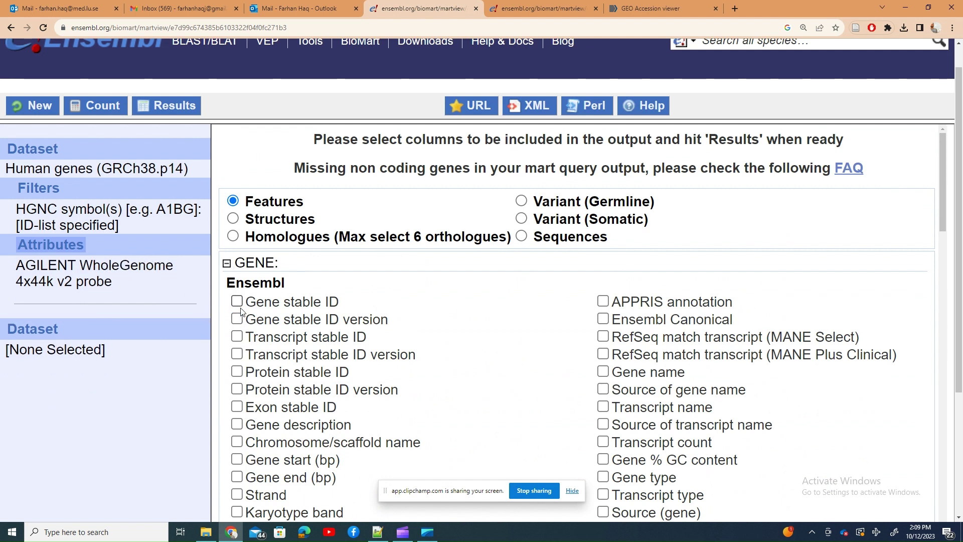
left_click(236, 301)
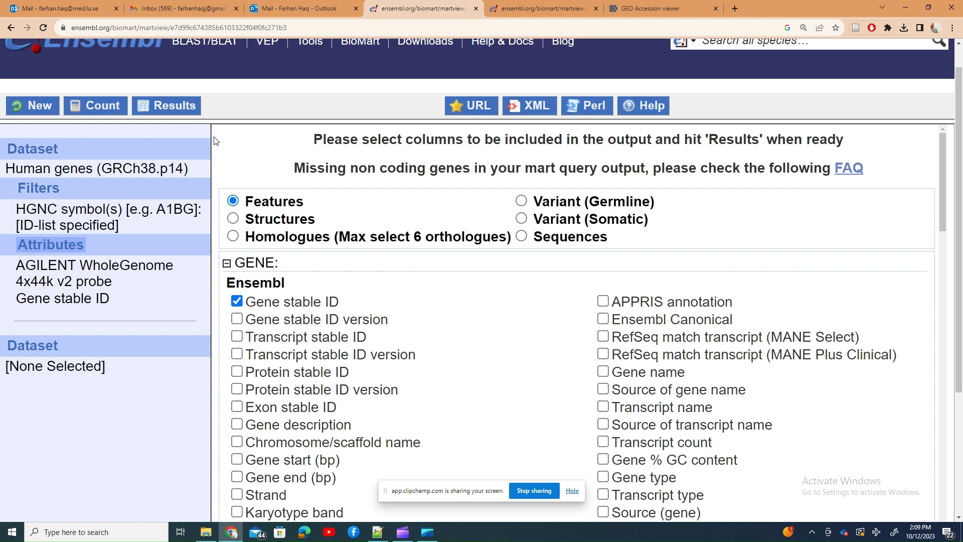
left_click(166, 105)
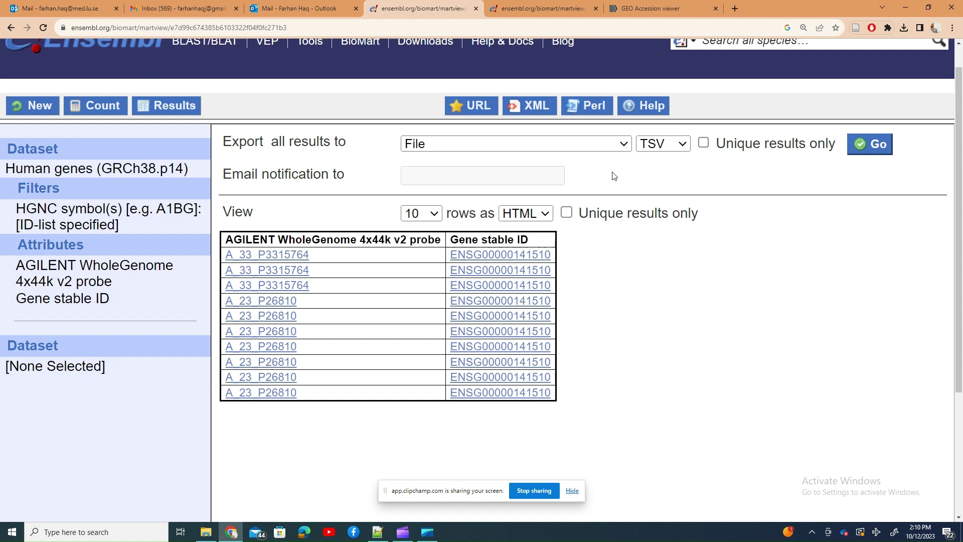
Step: Limit the TSV file export to unique results only
left_click(702, 143)
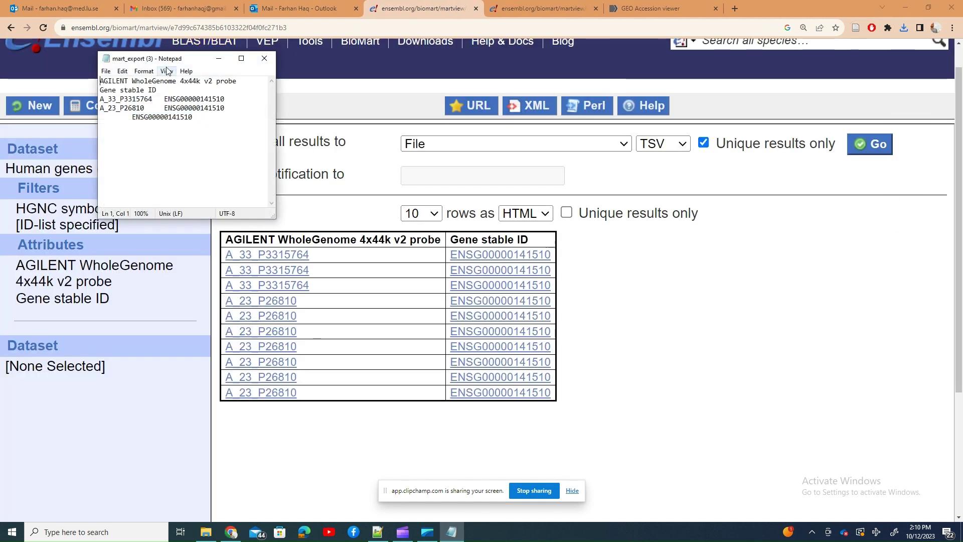
Step: Maximize the exported TSV in Notepad, check probe IDs A_33_P3315764 and A_23_P26810, then return to BioMart
left_click(241, 59)
double_click(34, 43)
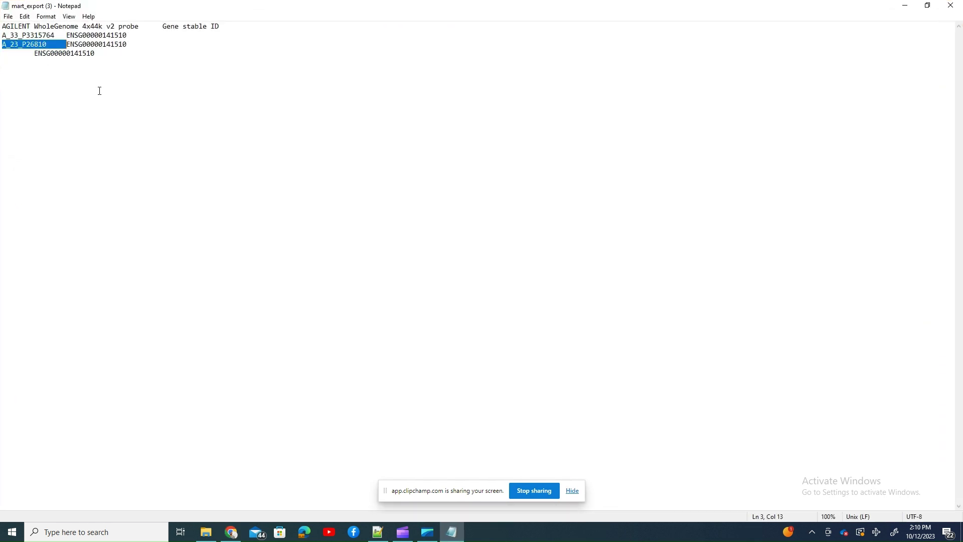
scroll(101, 91, "up", 16)
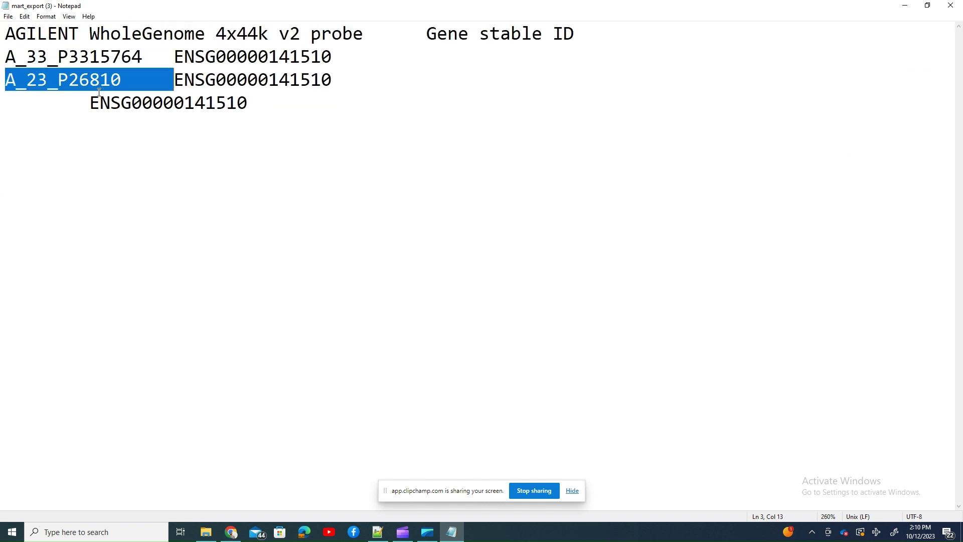
double_click(69, 50)
double_click(75, 80)
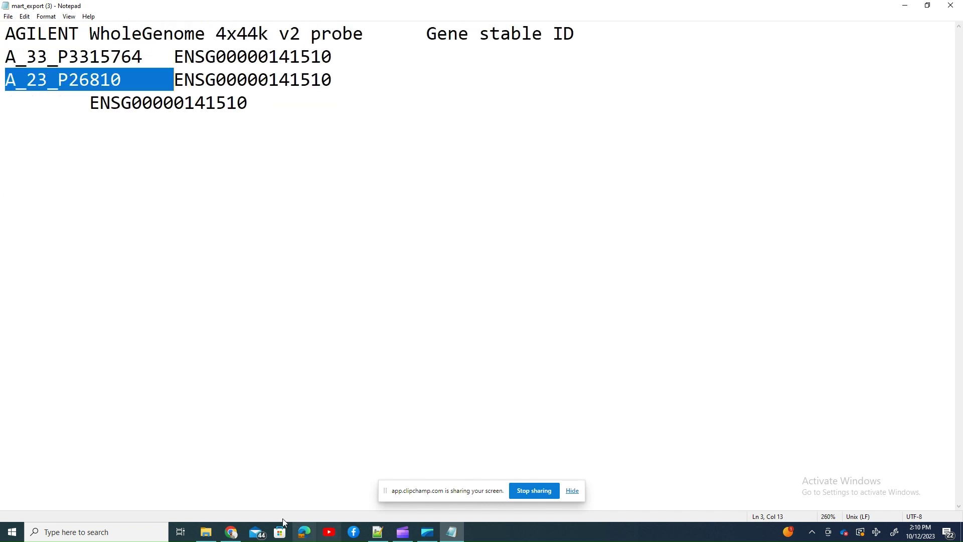
left_click(221, 530)
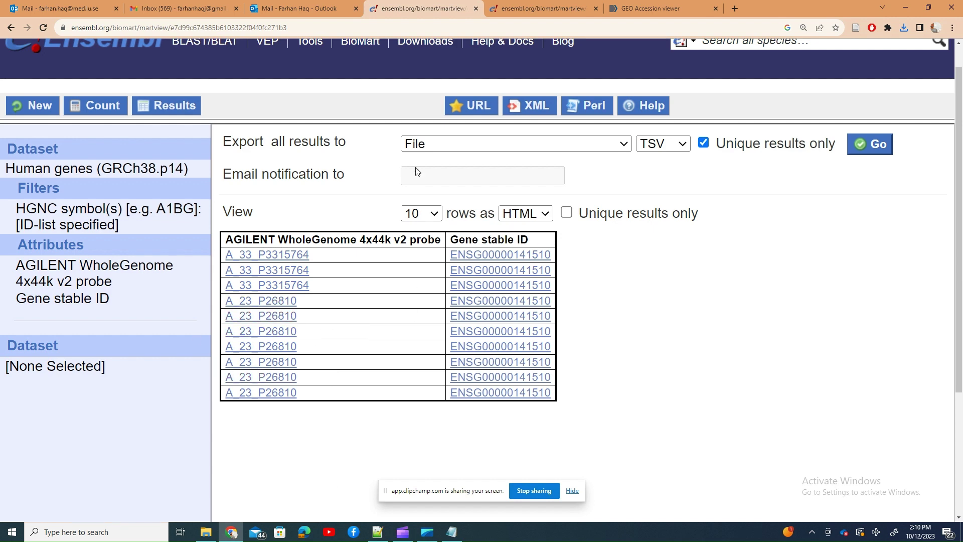
Step: On the GSE243320 GEO record, expand Samples to show all nine NT, Ctrl TGFb and RSK3 TGFb replicates
left_click(651, 9)
scroll(552, 216, "up", 5)
scroll(382, 349, "down", 3)
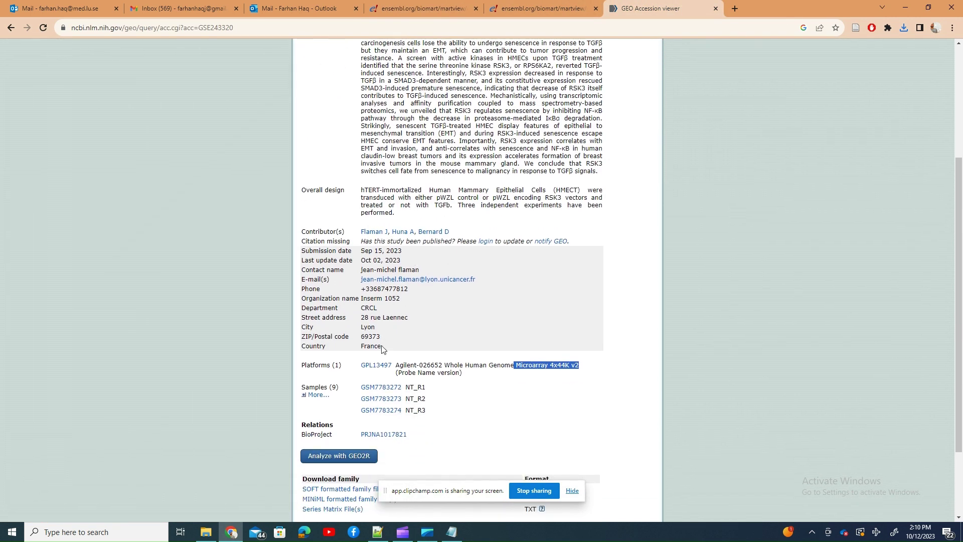
left_click(315, 394)
scroll(374, 352, "down", 1)
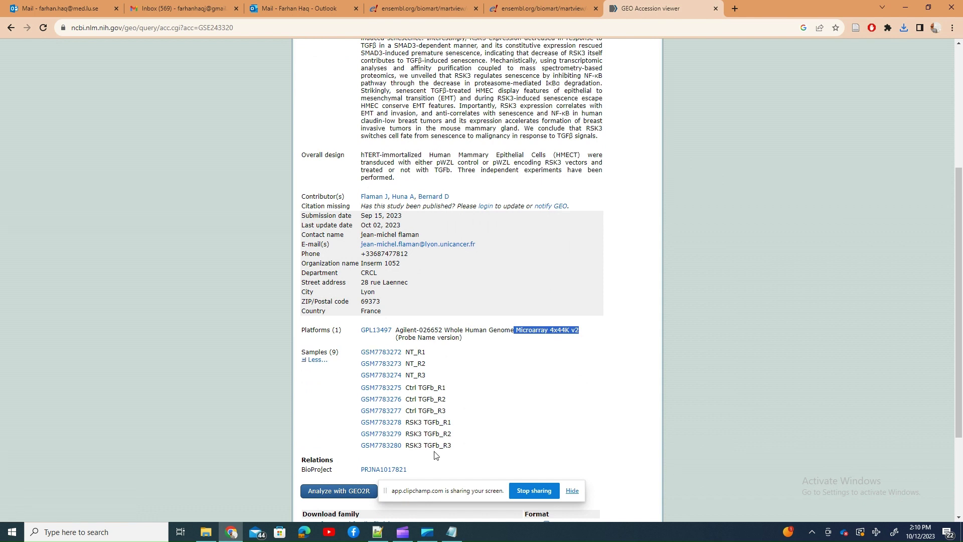
left_click_drag(460, 428, 363, 352)
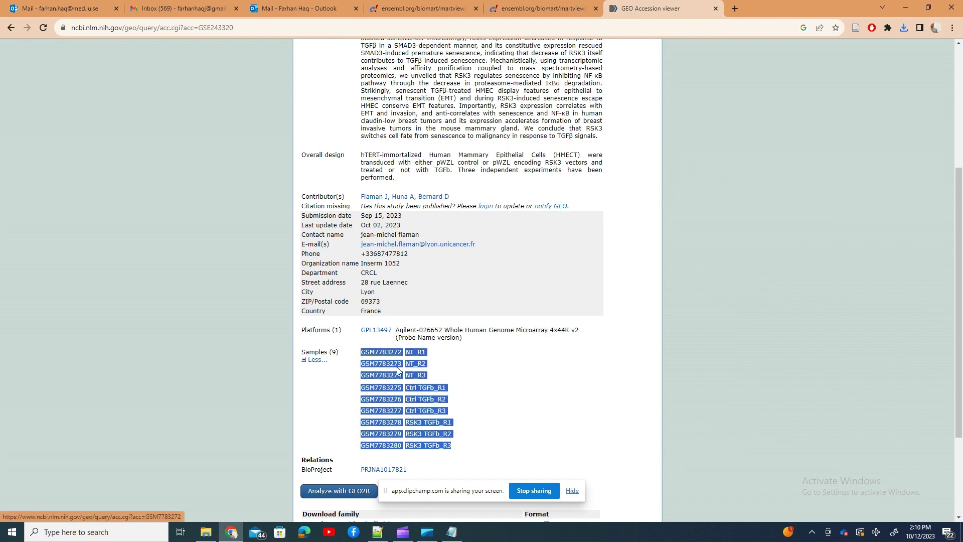
left_click(485, 403)
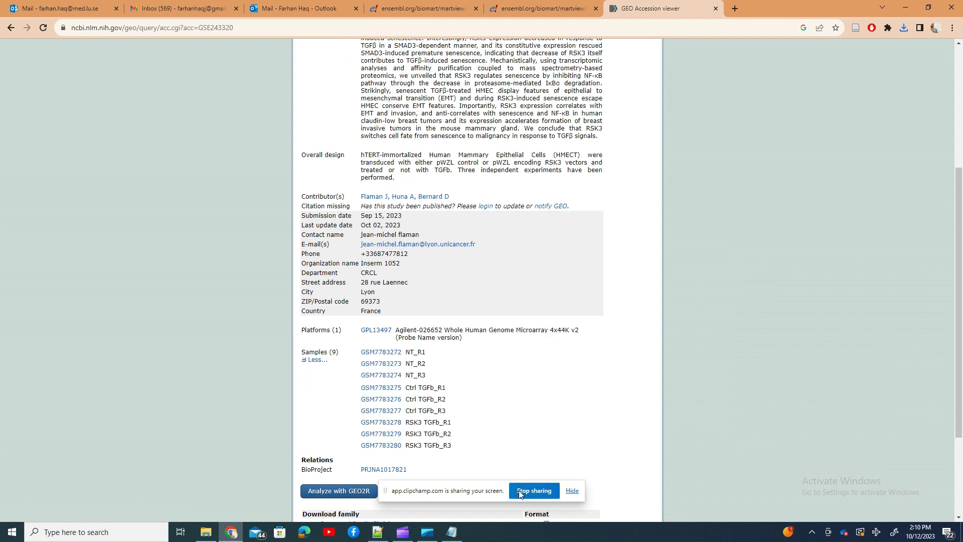